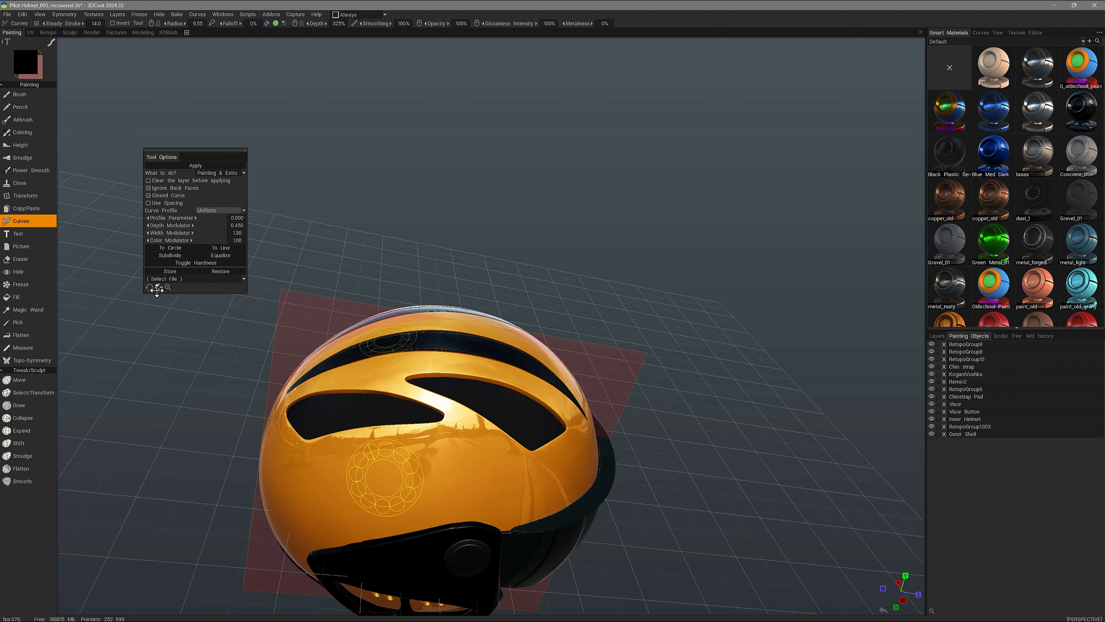
Reposition and slightly enlarge the ring curve on the helmet's side and apply it as a black decal
mouse_move(158, 286)
left_mouse_down()
mouse_move(184, 298)
mouse_move(166, 288)
mouse_move(174, 295)
left_mouse_up()
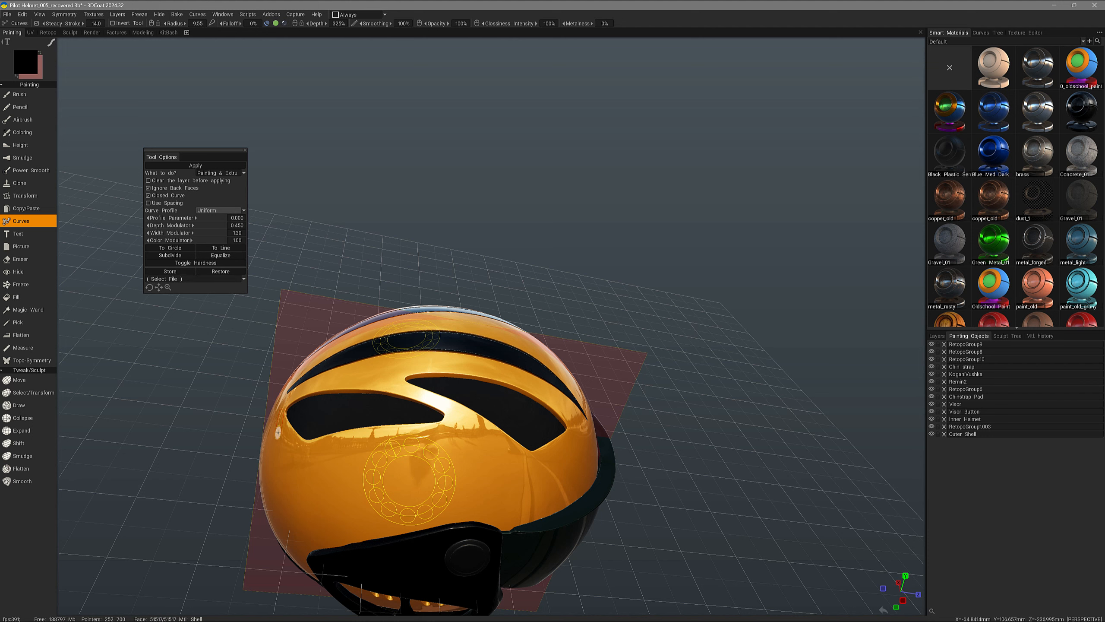
key("Return")
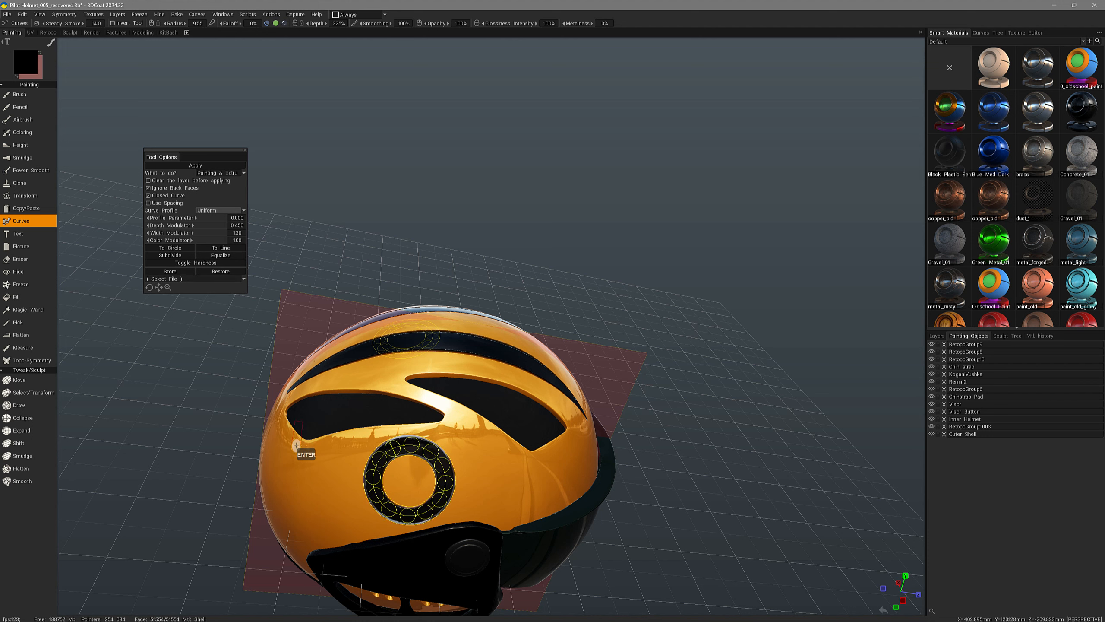
left_click_drag(245, 416, 309, 449)
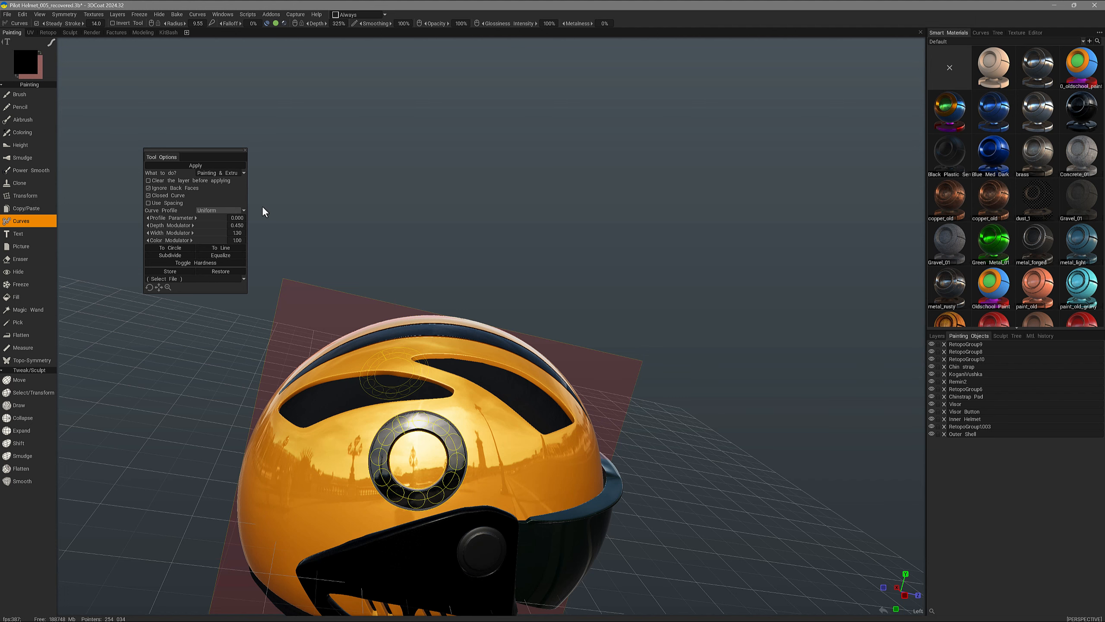
left_click_drag(231, 436, 220, 437)
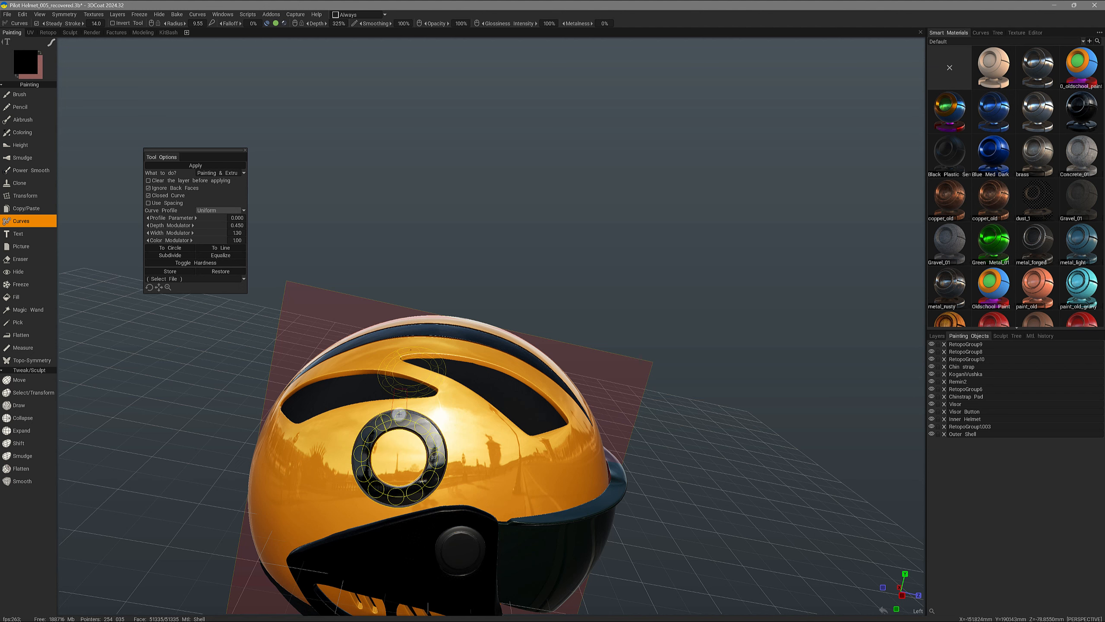
Load the stored curve files Test 1, Test 2 and Test 3 in turn, and clear the loaded curve
left_click(191, 279)
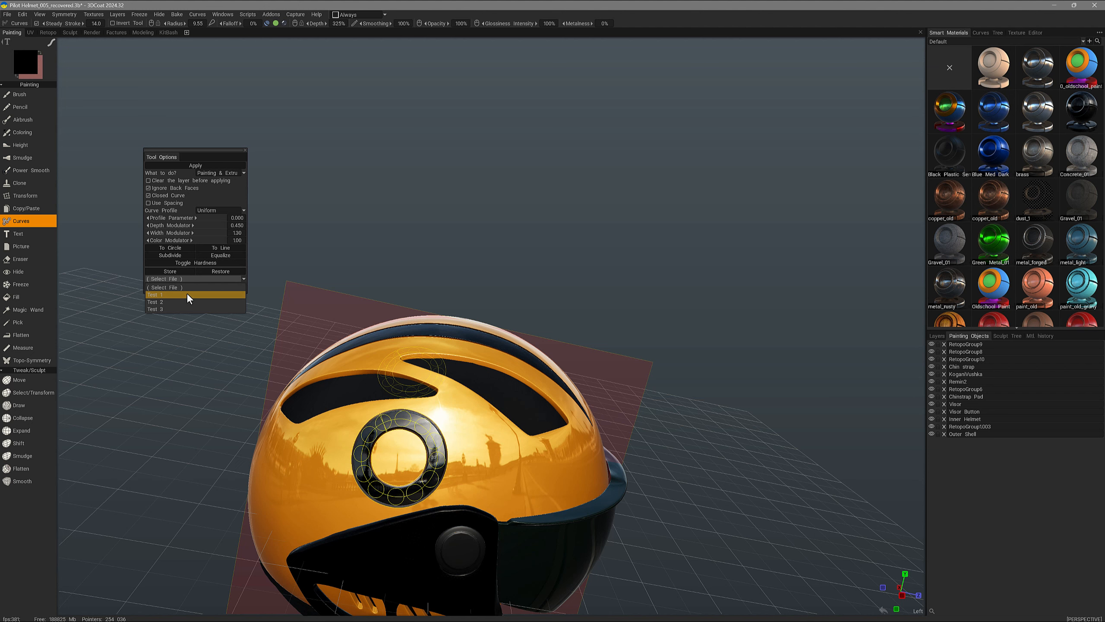
left_click(187, 294)
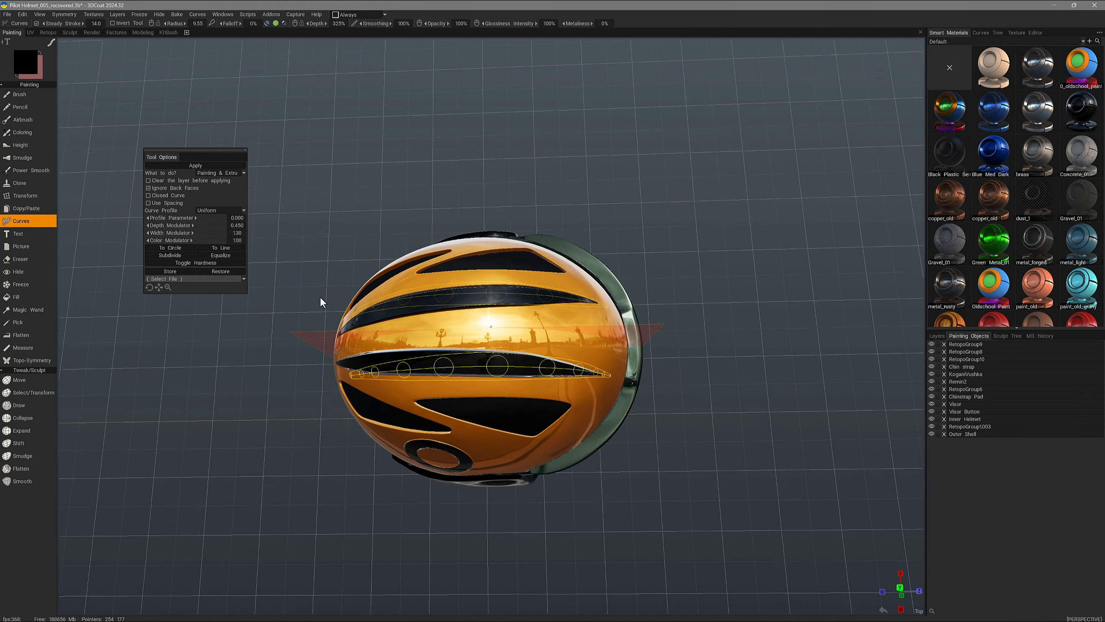
left_click(192, 278)
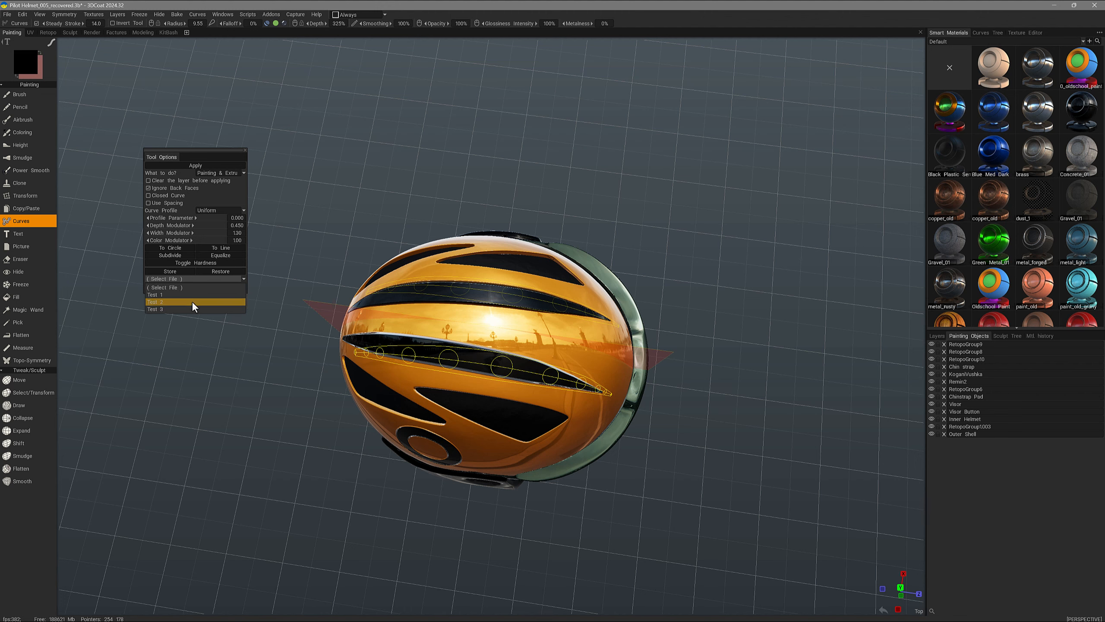
left_click(192, 302)
left_click(195, 278)
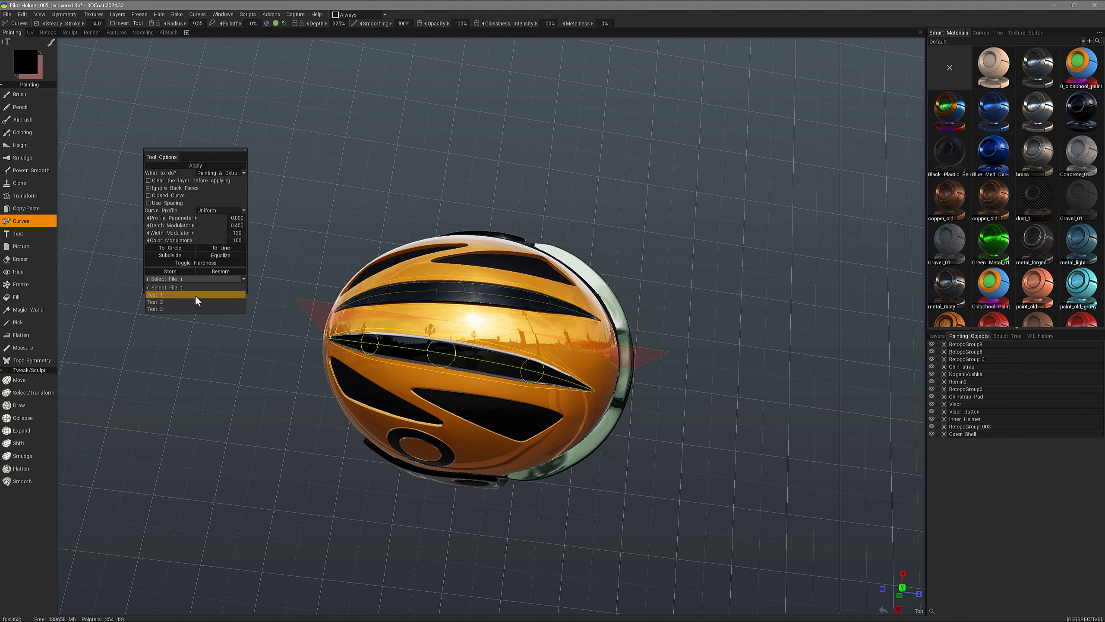
left_click(193, 307)
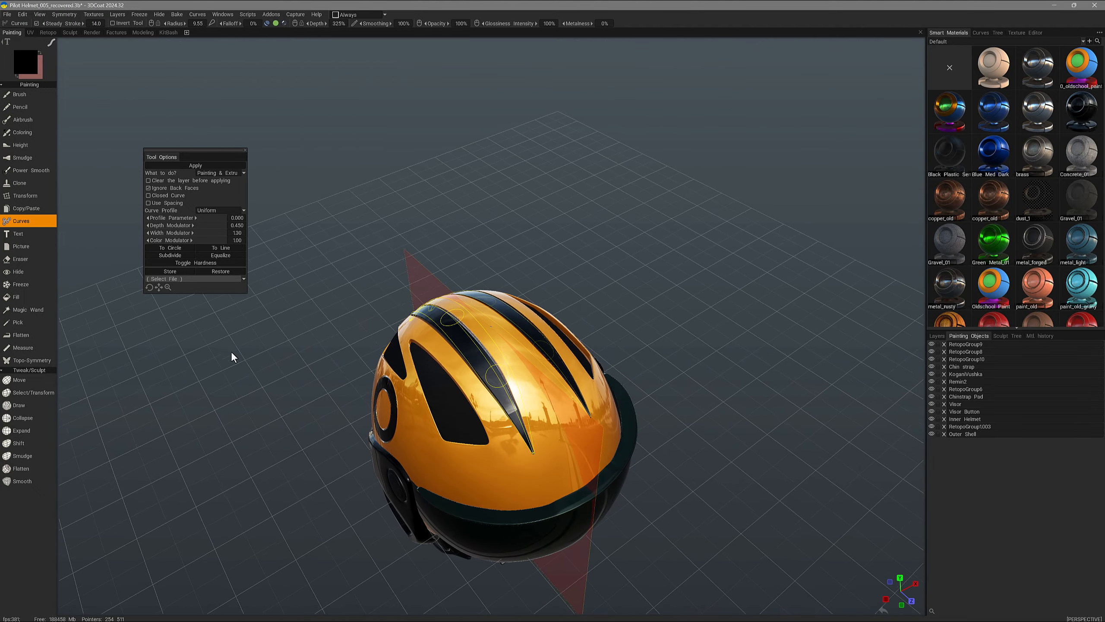
key("Escape")
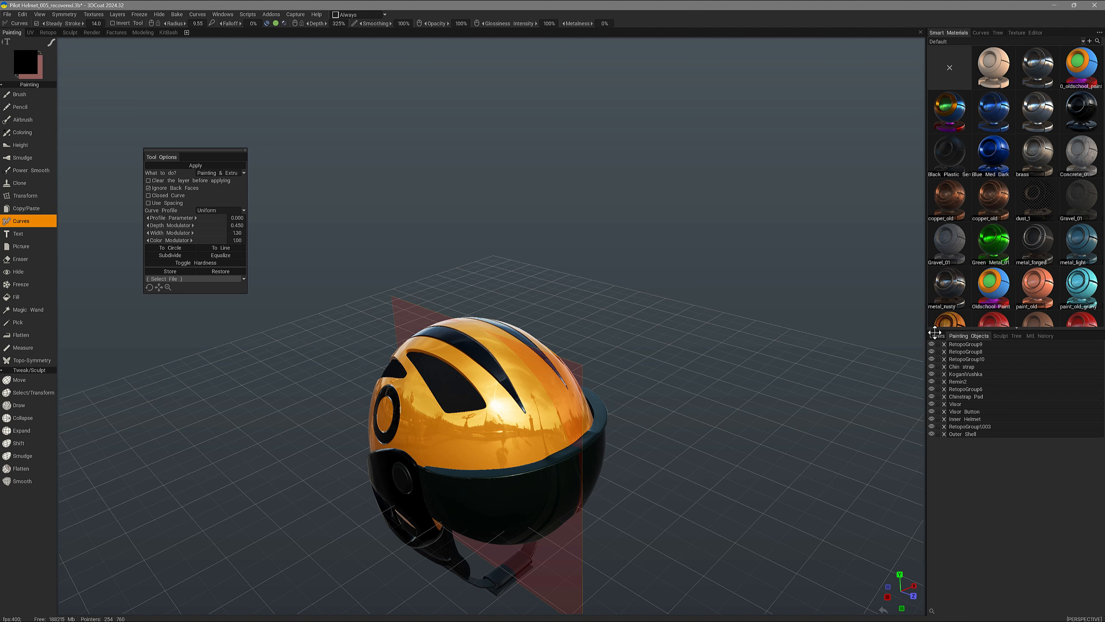
Isolate the Outer Shell object and dock the Texture Editor beside the 3D viewport, widened to show the shell's UV islands
left_click(932, 433, "alt")
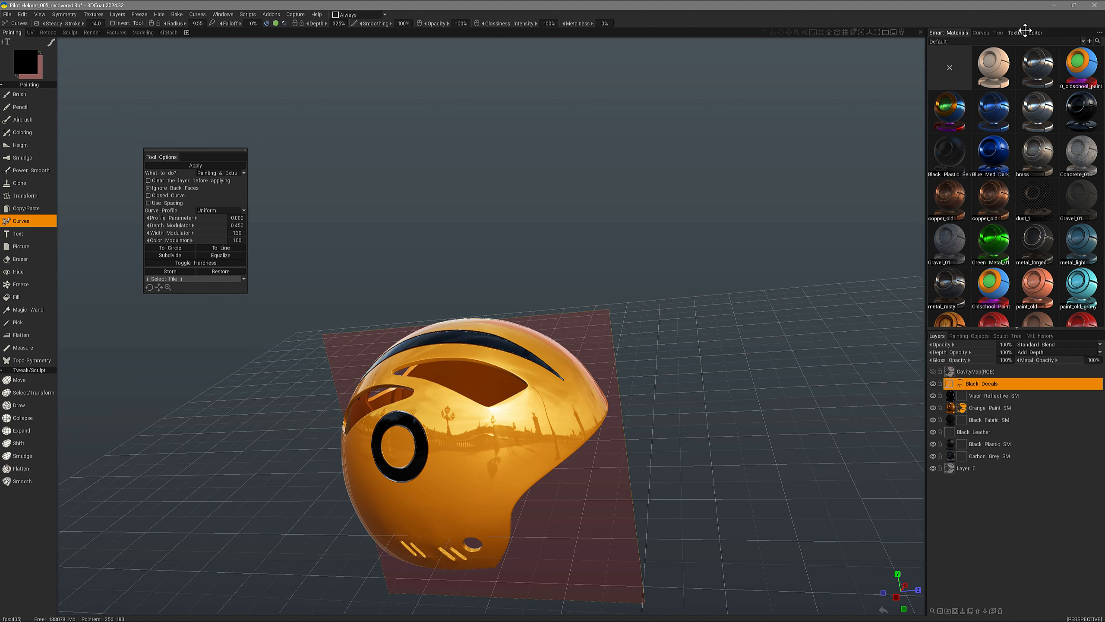
left_click_drag(1025, 30, 919, 178)
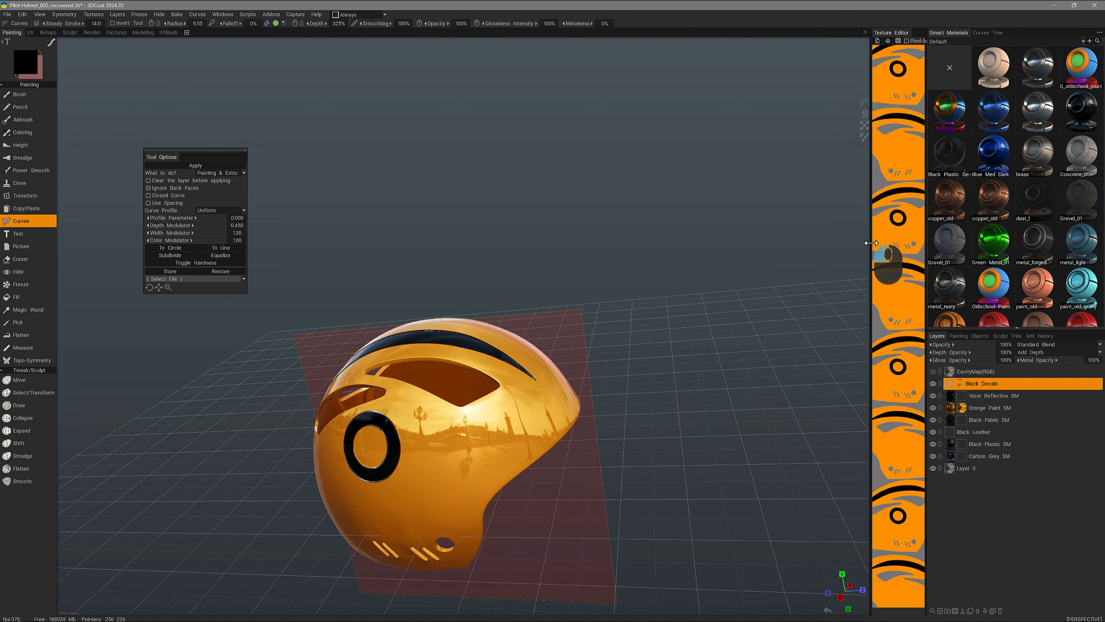
left_click_drag(872, 243, 594, 316)
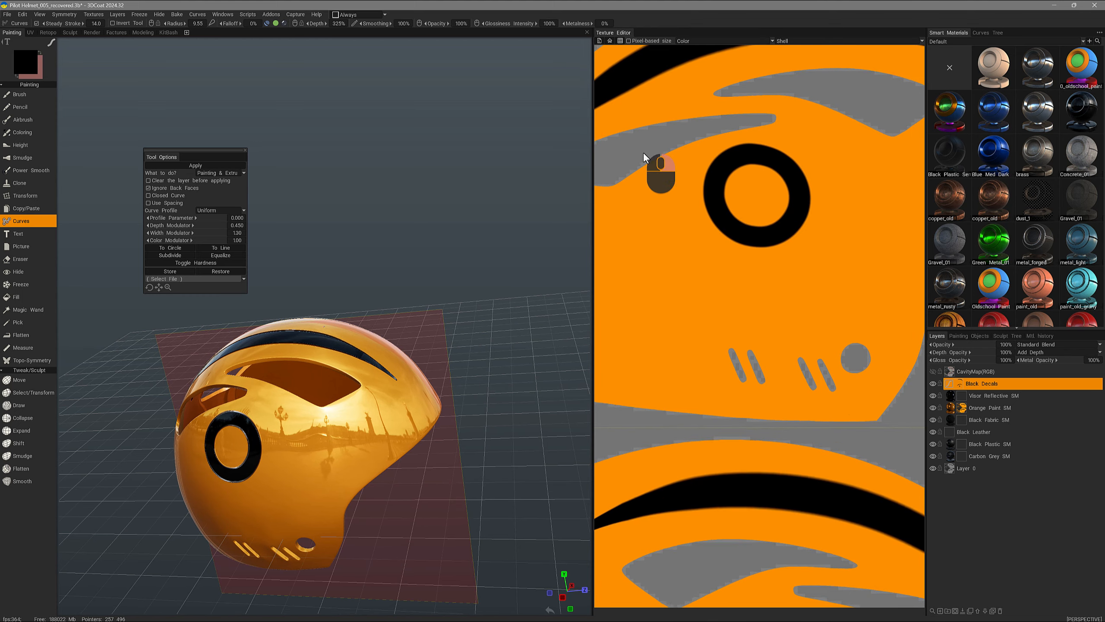
scroll(644, 158, "down", 5)
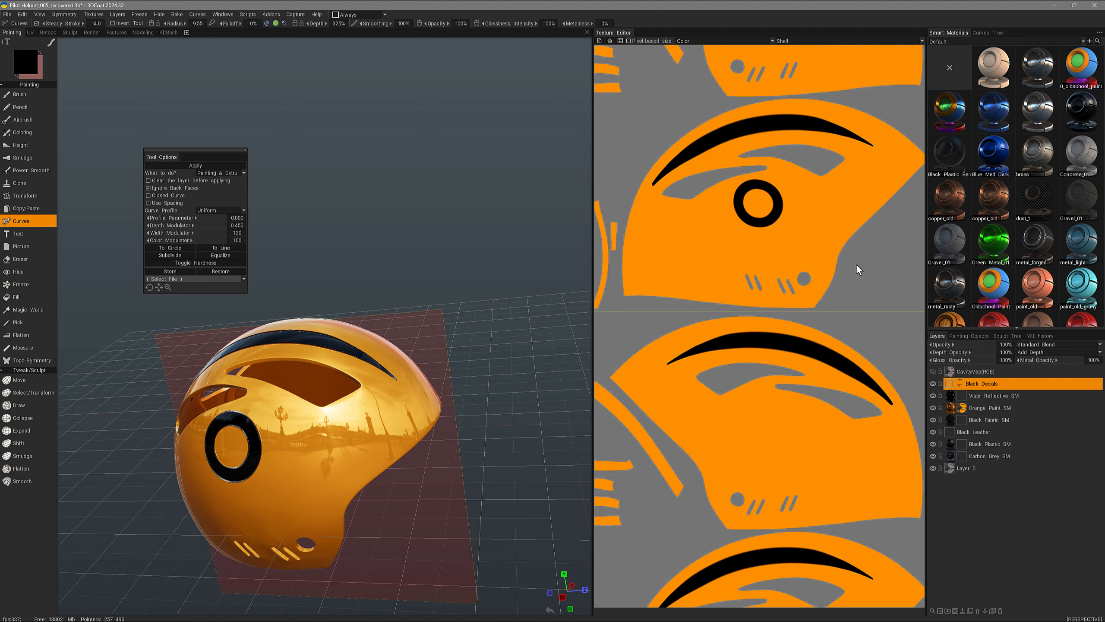
mouse_move(863, 274)
right_mouse_down()
mouse_move(870, 267)
mouse_move(863, 276)
right_mouse_up()
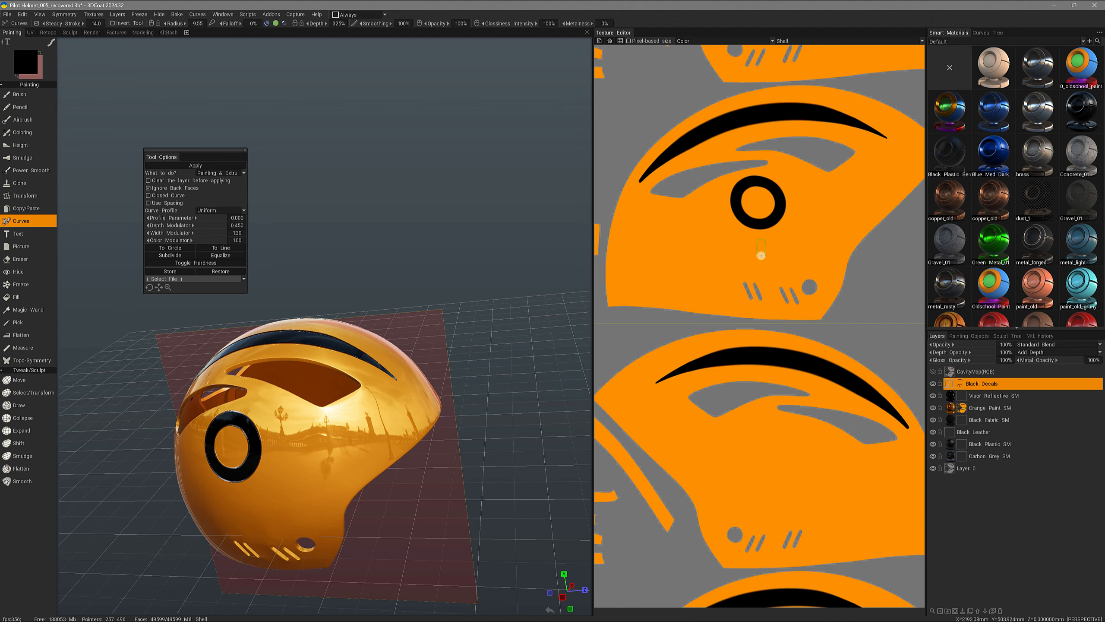
Draw a four-point curve with tapered ends below the ring in the Texture Editor, and bend it by lowering one middle point
mouse_move(760, 256)
right_mouse_down("alt")
mouse_move(789, 260)
mouse_move(784, 270)
mouse_move(736, 261)
mouse_move(765, 269)
right_mouse_up("alt")
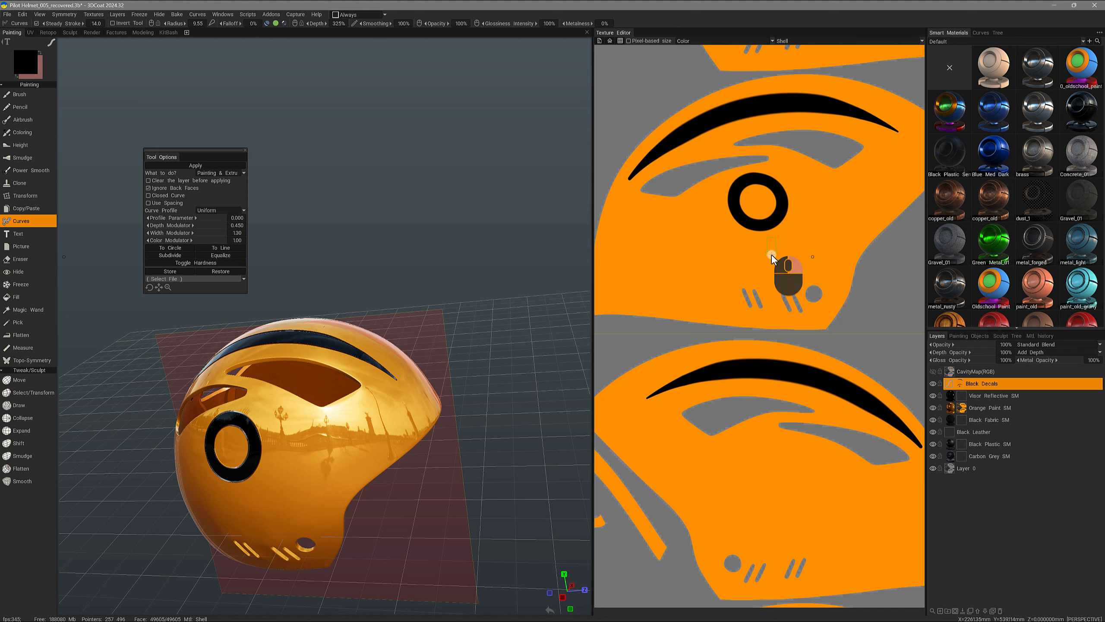
right_click_drag(772, 255, 775, 254)
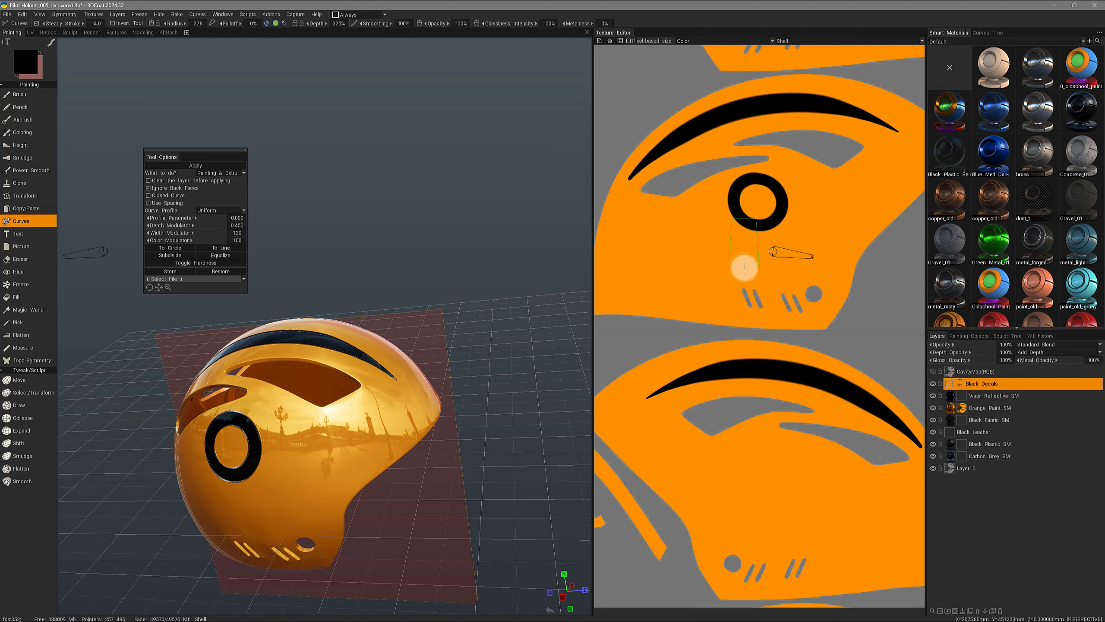
left_click(718, 249)
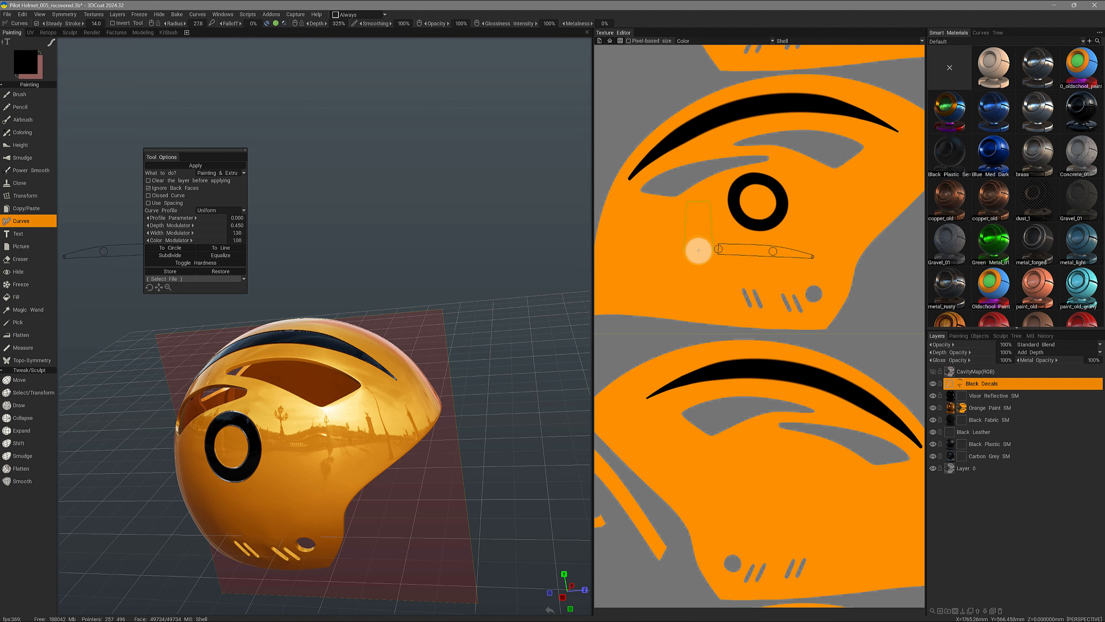
right_click_drag(669, 249, 664, 248)
left_click(662, 249)
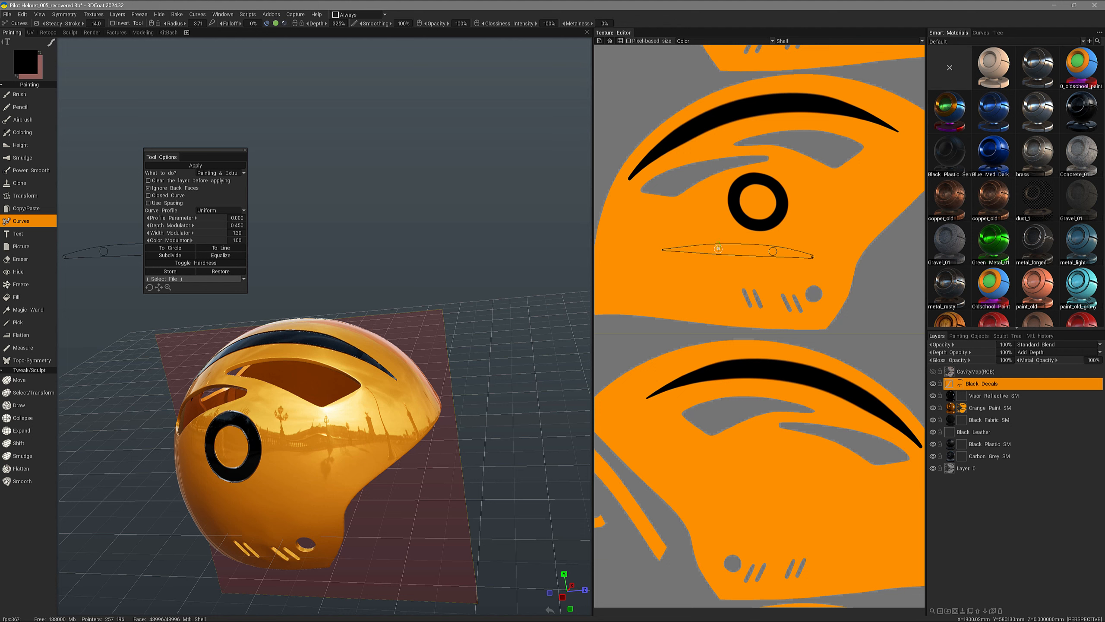
mouse_move(718, 249)
left_mouse_down()
mouse_move(698, 245)
mouse_move(722, 248)
mouse_move(709, 262)
left_mouse_up()
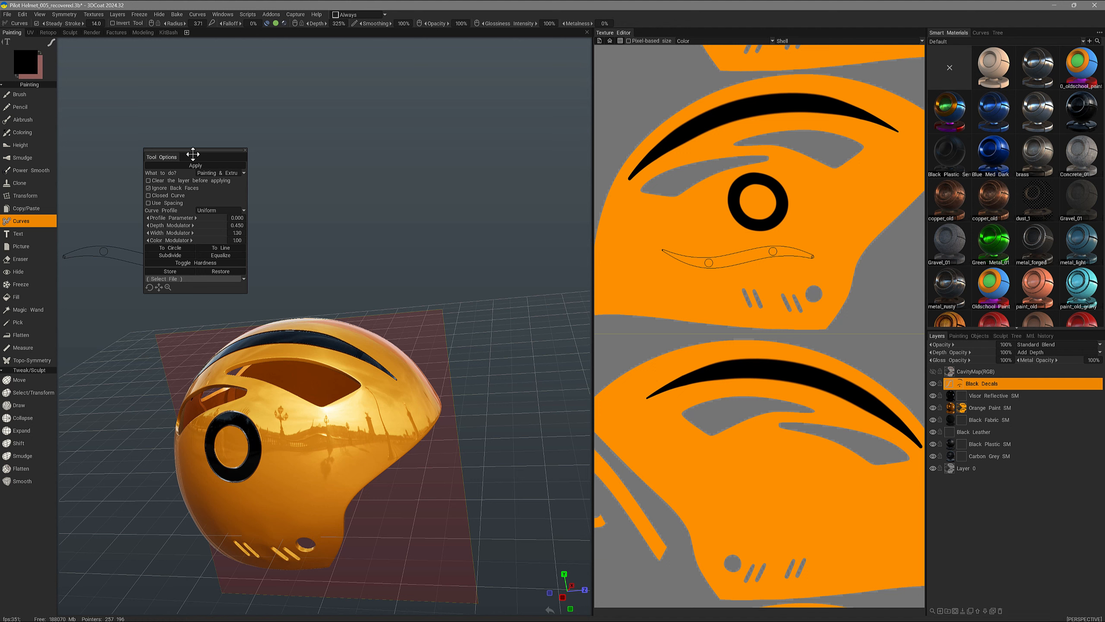
Move the Tool Options off the curve preview and turn the curve's two middle points into hard corners with Toggle Hardness
left_click_drag(193, 153, 339, 172)
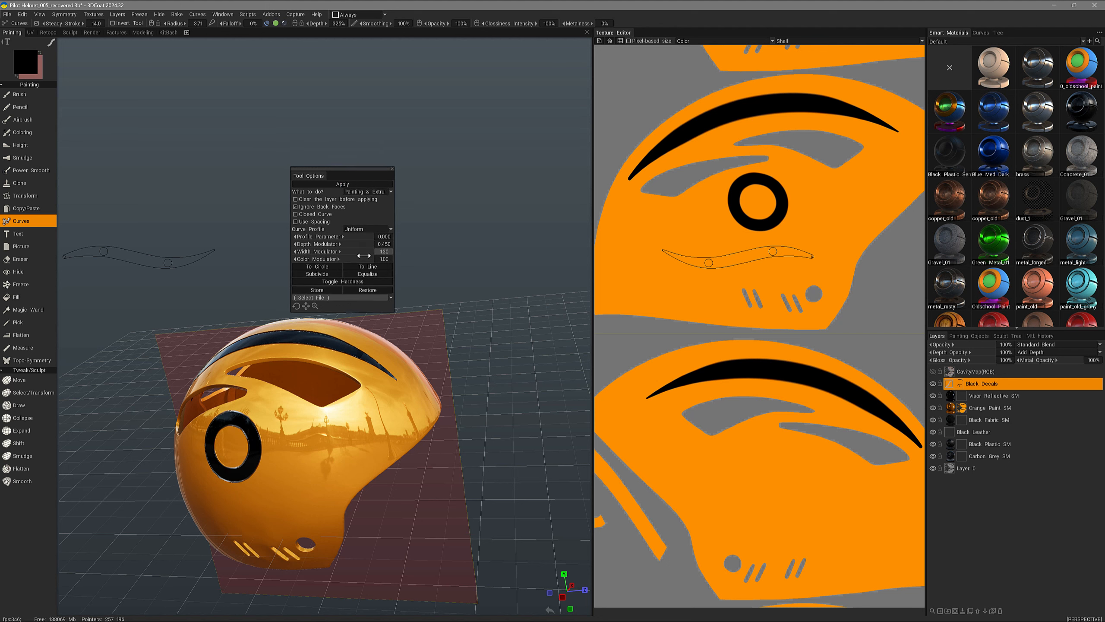
left_click(342, 282)
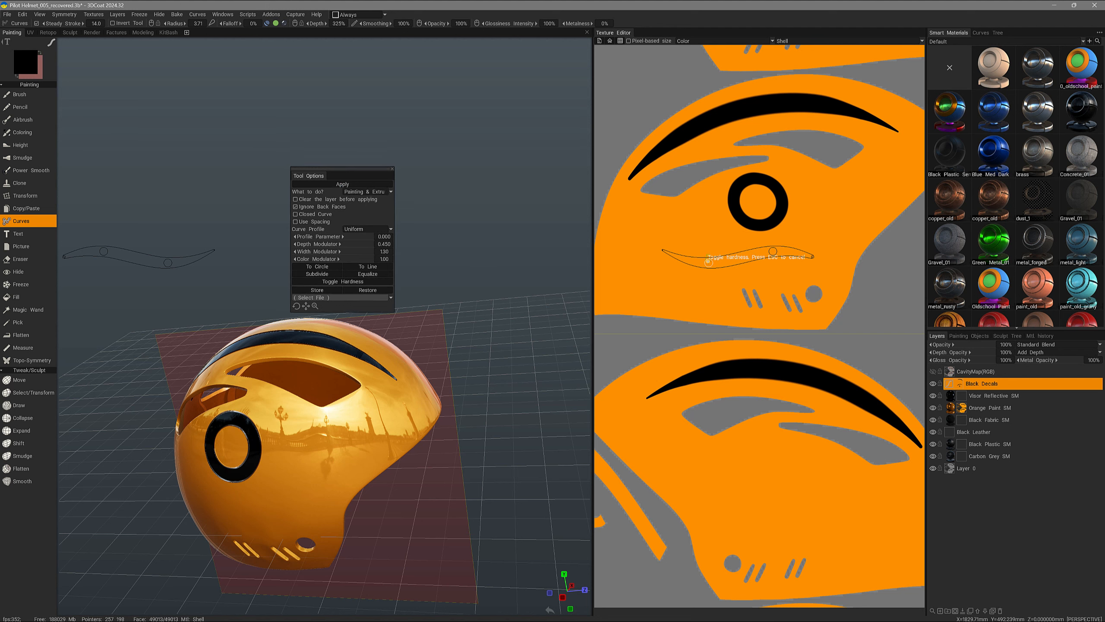
left_click(708, 262)
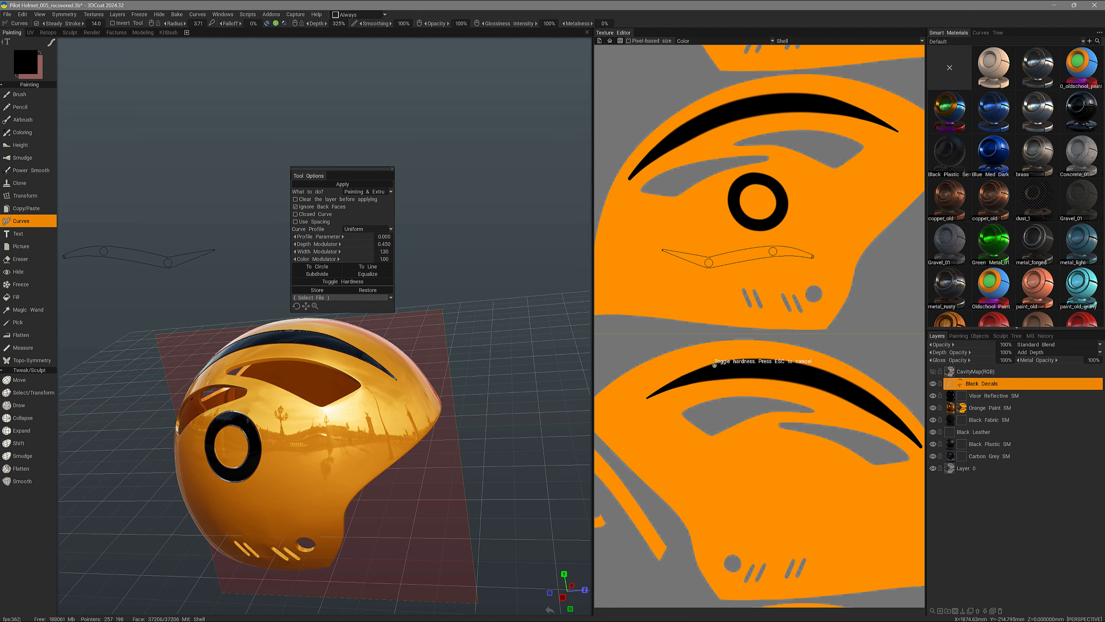
left_click(773, 251)
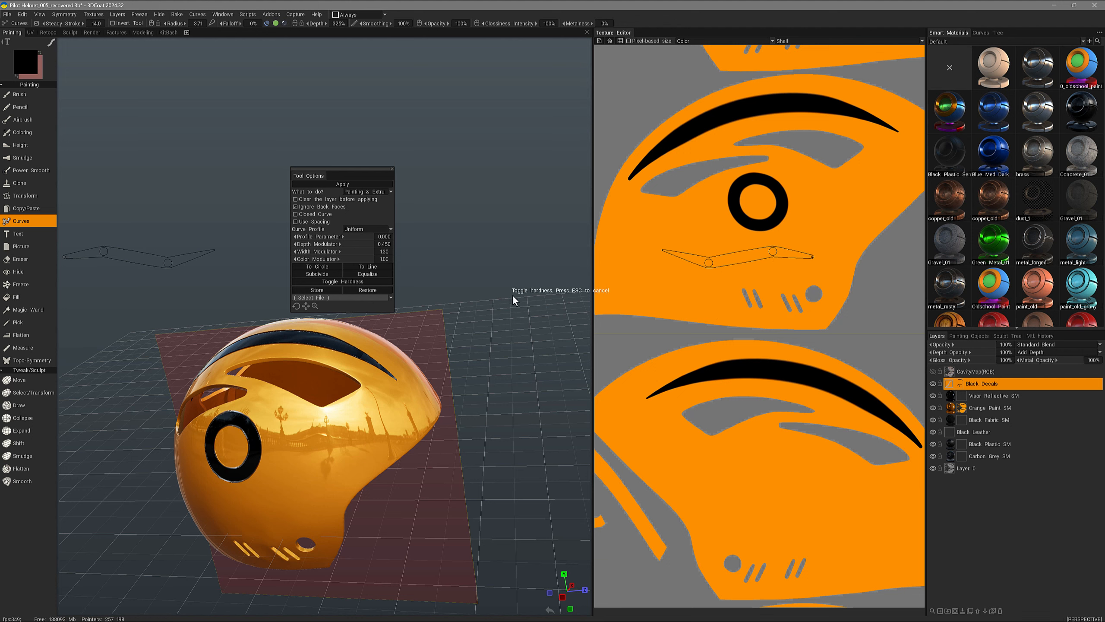
key("Escape")
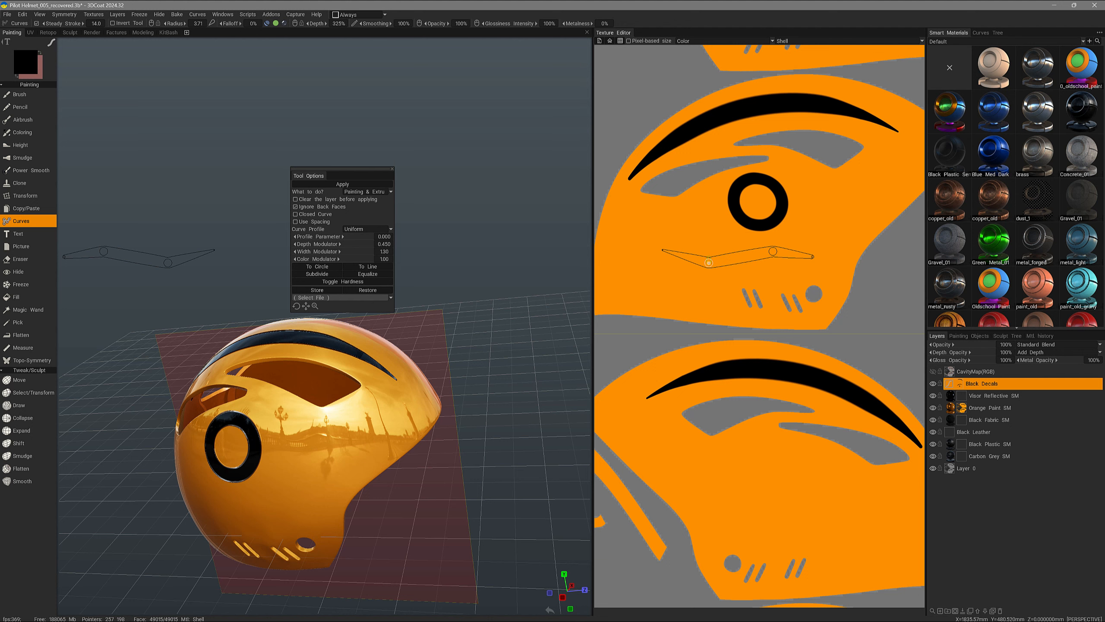
Widen the curve's lower corner point, move it further down, and adjust the radius of the upper corner point
right_click(709, 262)
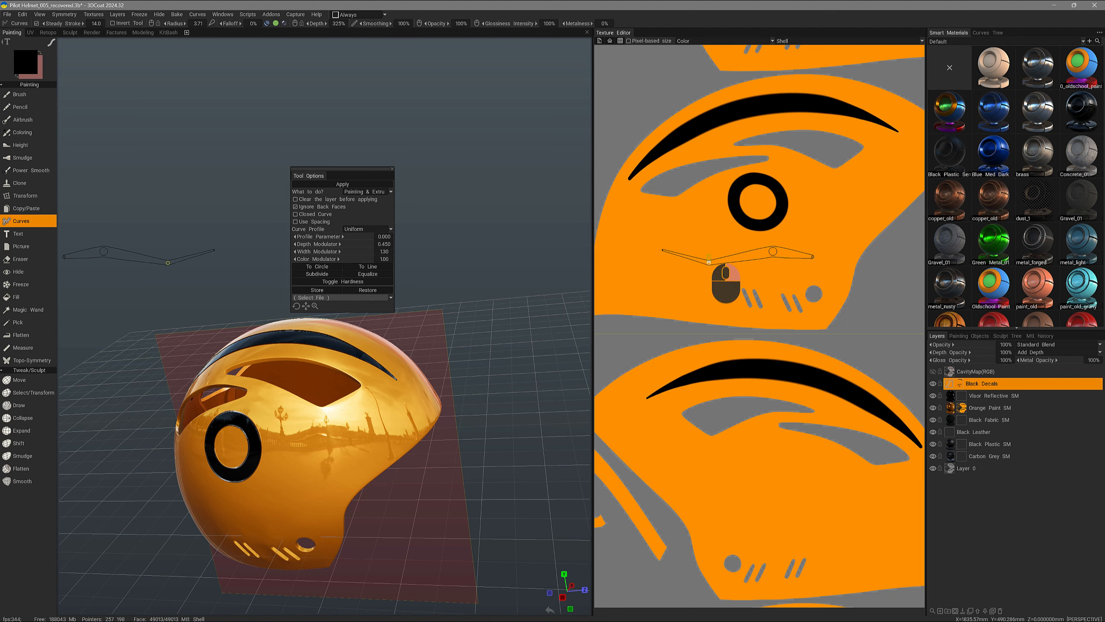
right_click(709, 263)
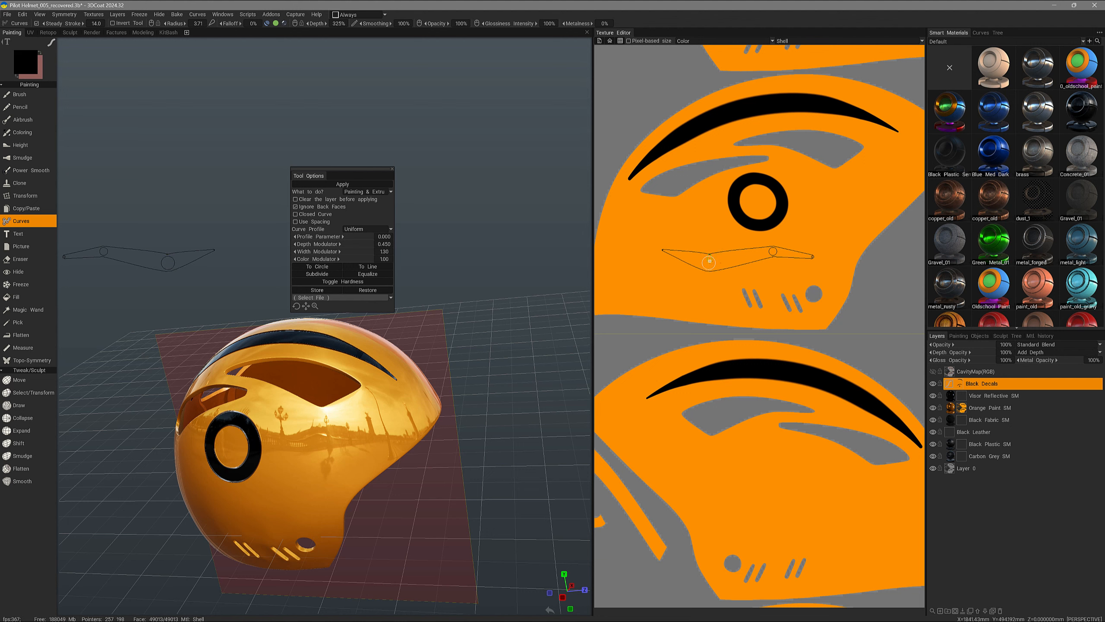
left_click_drag(709, 262, 710, 273)
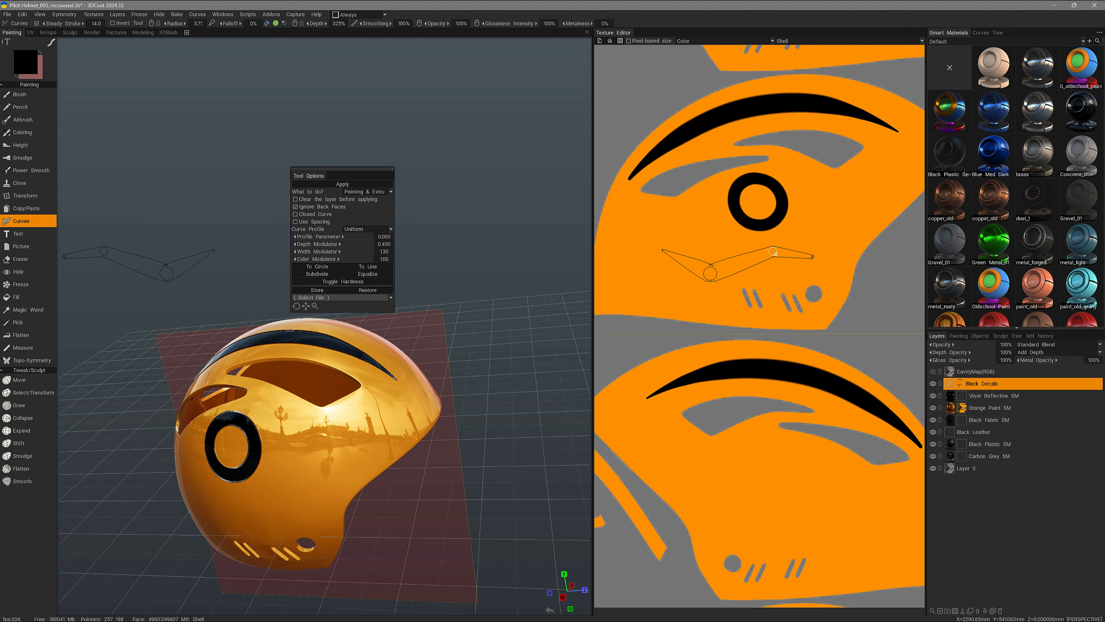
right_click_drag(773, 251, 773, 252)
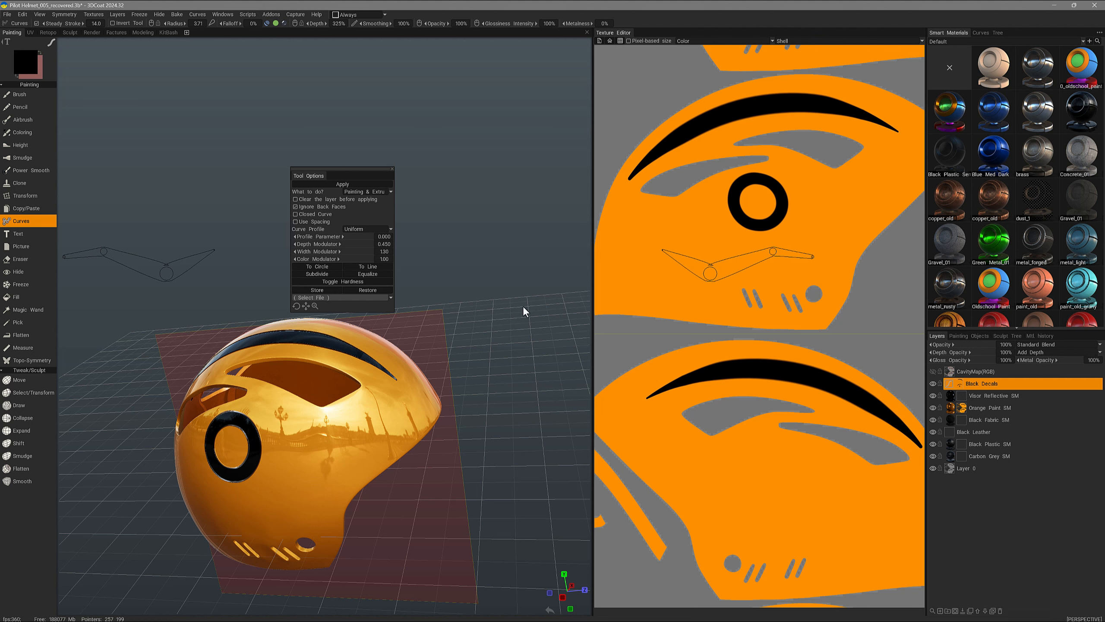
Apply the angular curve as a black stroke, inspect it on the helmet's side, and undo the stroke
key("Return")
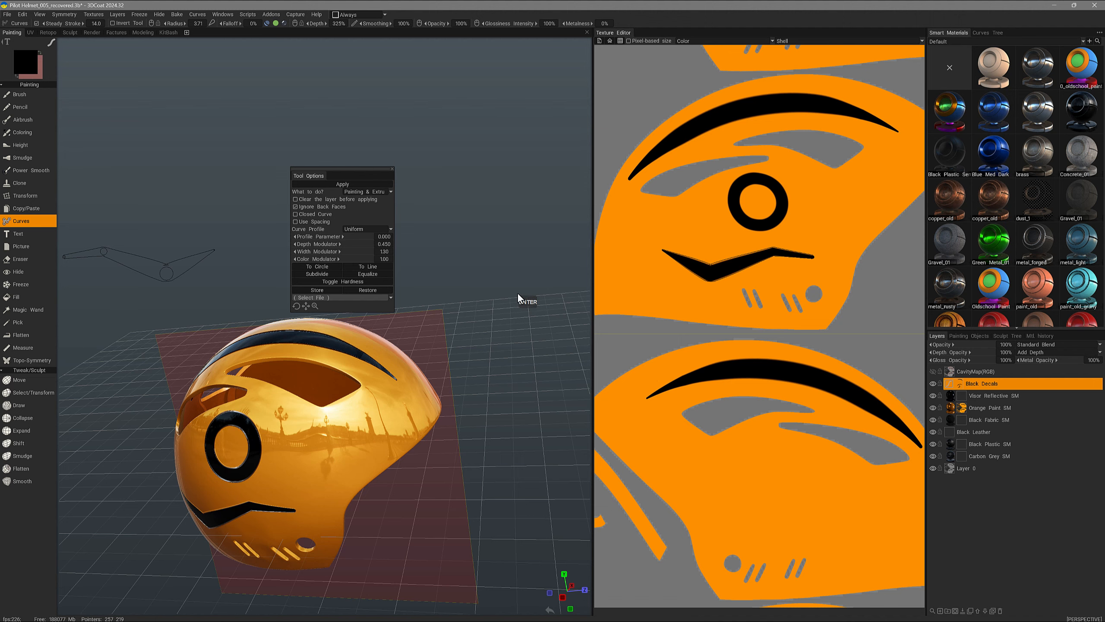
left_click_drag(517, 293, 552, 318)
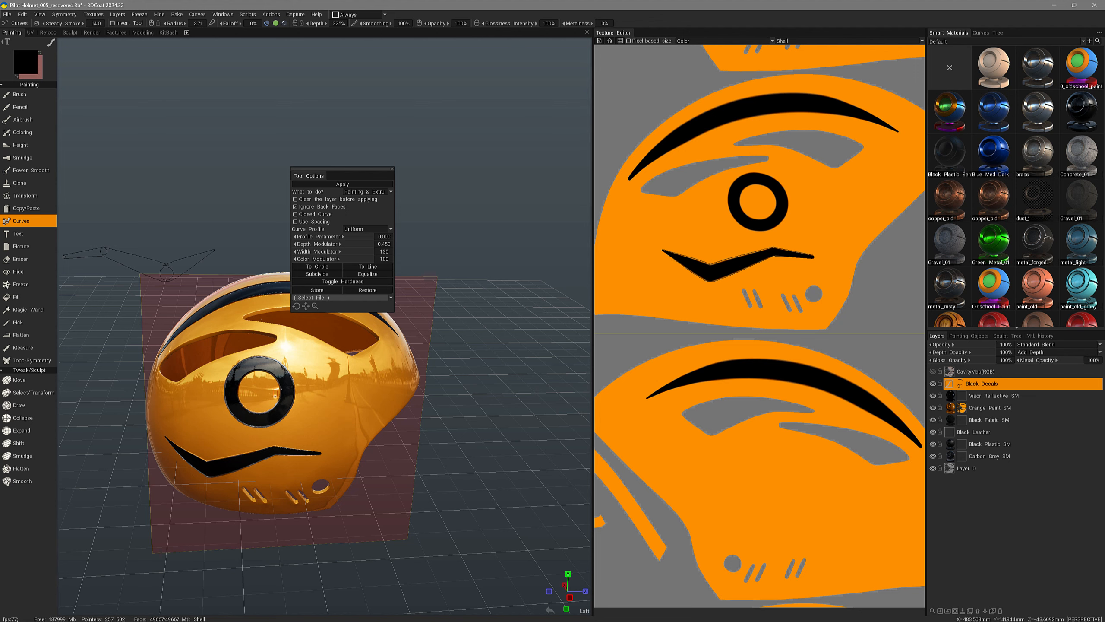
left_click_drag(310, 419, 551, 294, "alt")
key("ctrl+z")
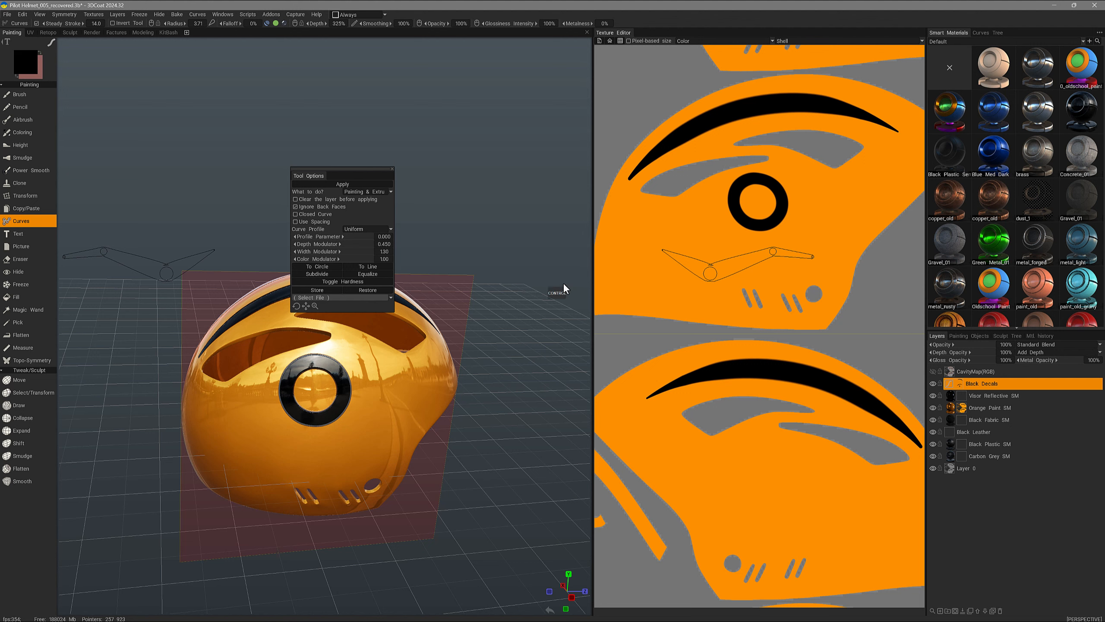
Straighten the curve with To Line, repeating the command after bending its points into a wave
left_click(368, 266)
right_click_drag(713, 253, 712, 253)
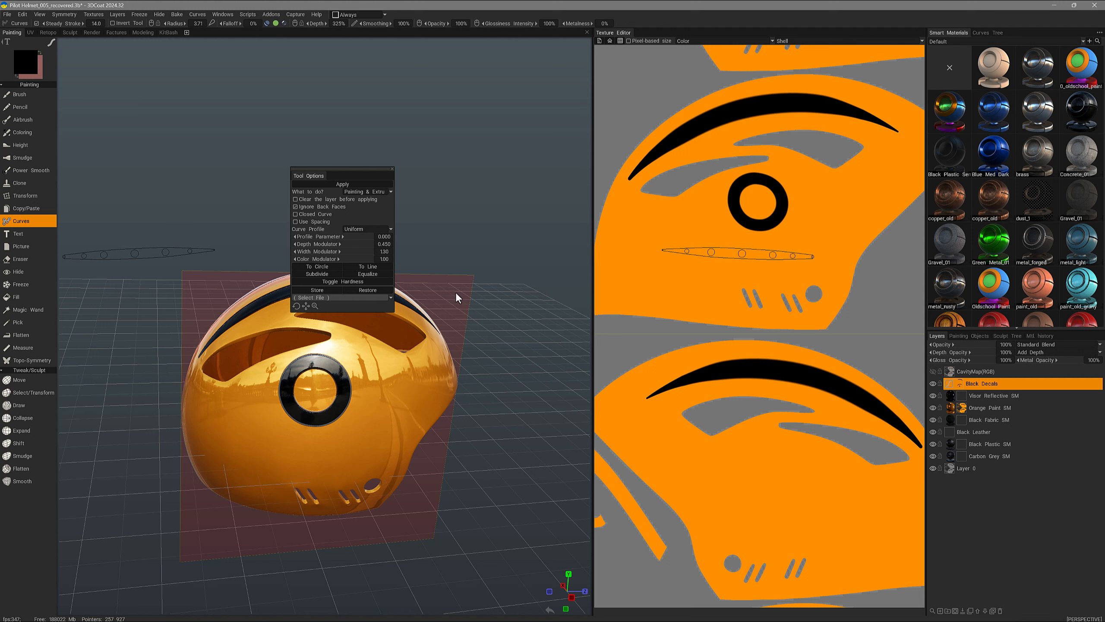
left_click_drag(743, 254, 795, 246)
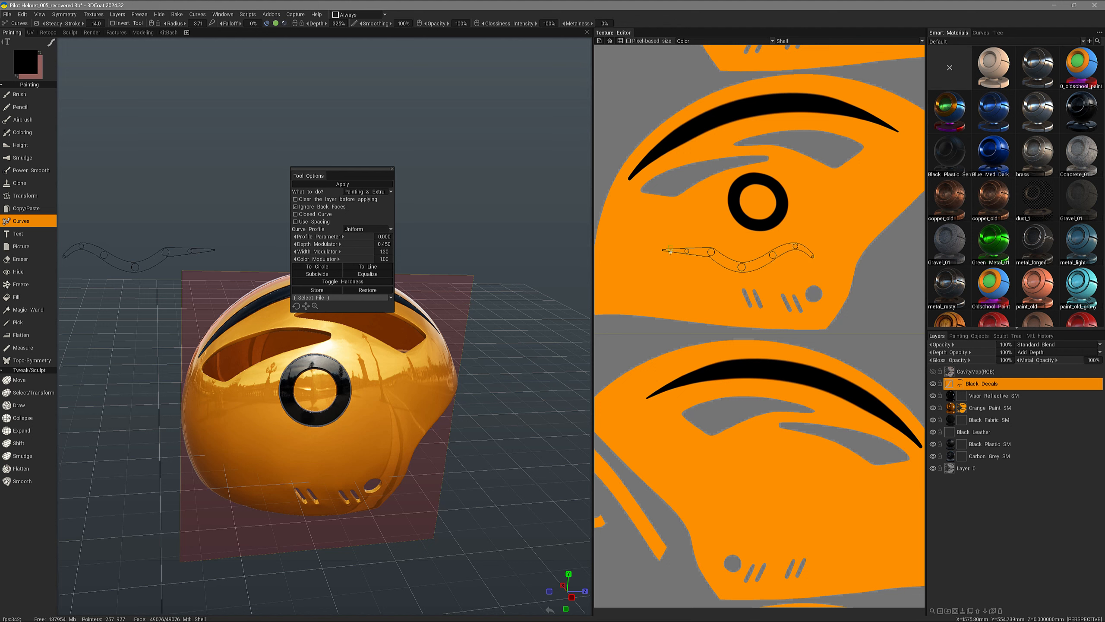
left_click_drag(687, 251, 686, 243)
left_click(369, 266)
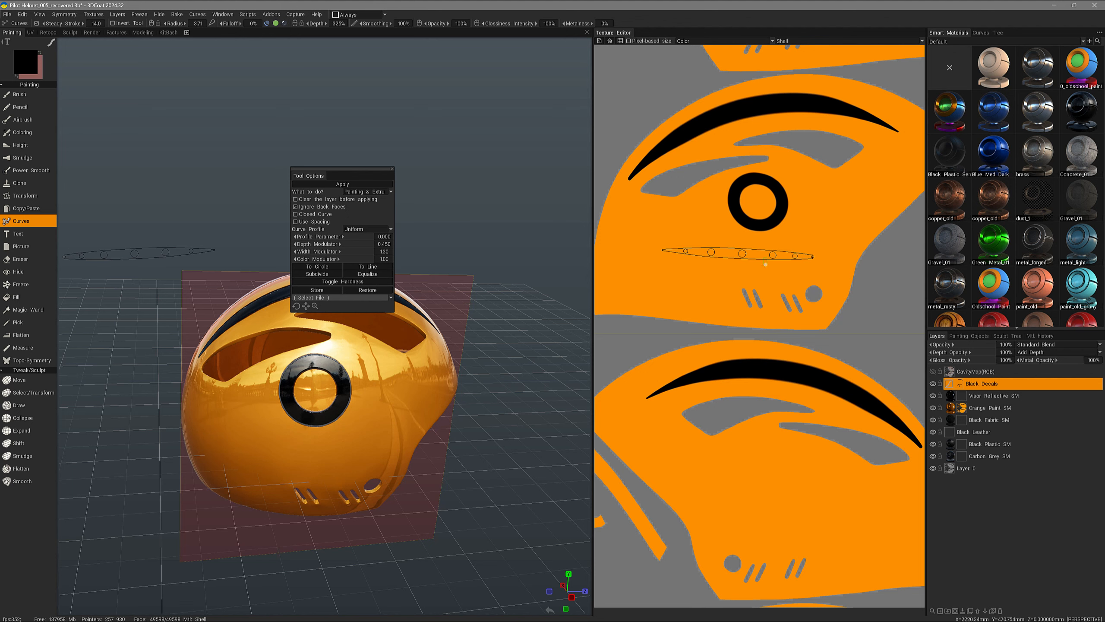
Try the Arrow curve profile and return the setting to Uniform
left_click(361, 228)
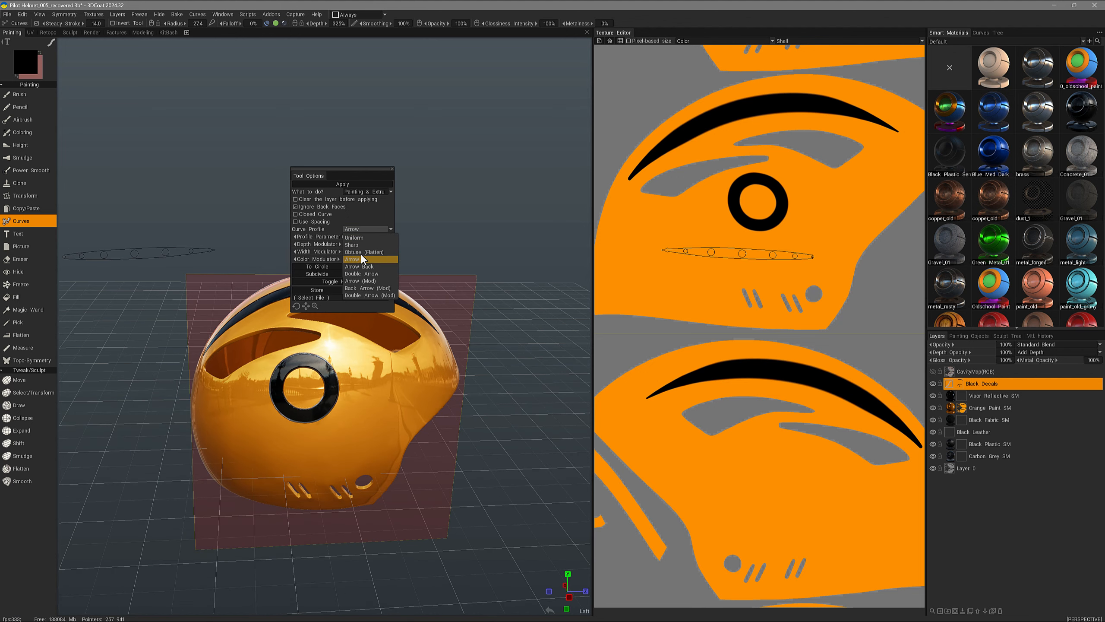
left_click(361, 261)
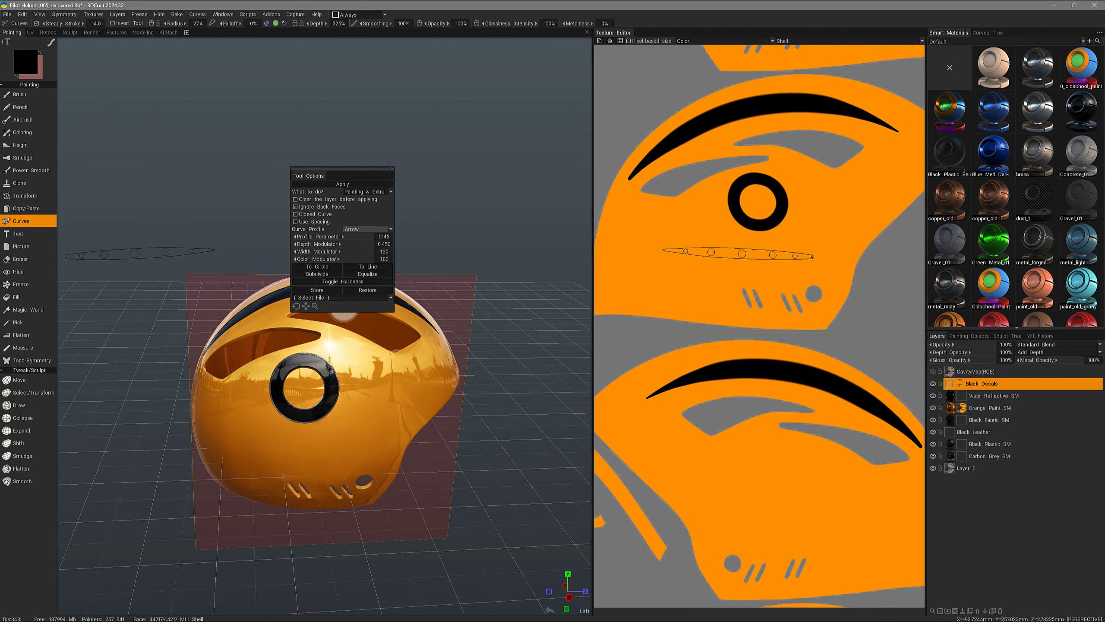
left_click(345, 229)
left_click(360, 237)
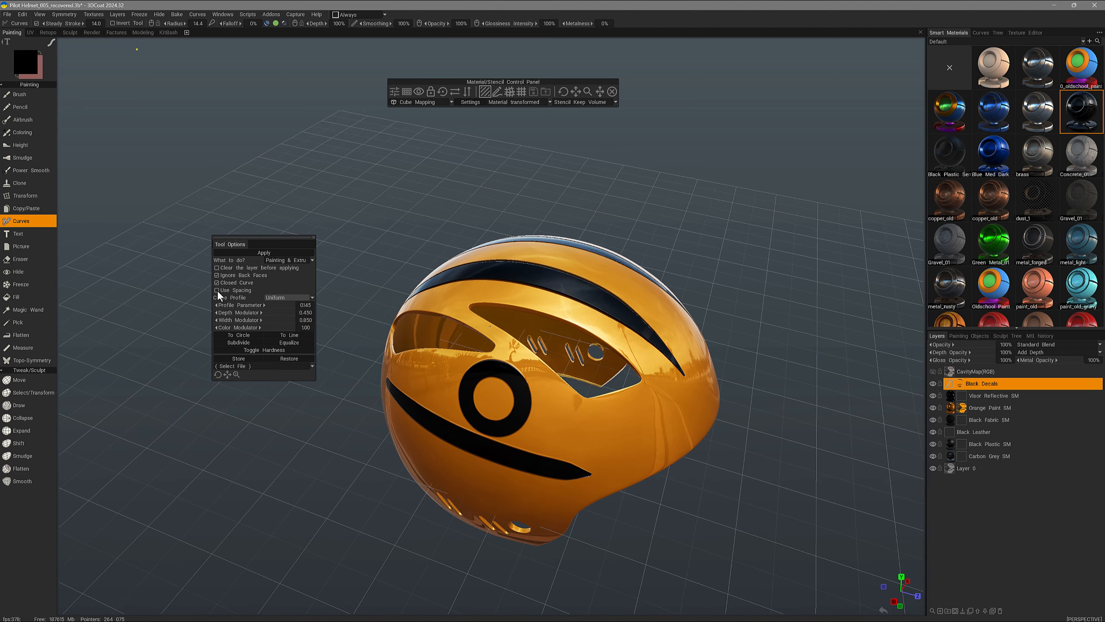
Enable Use Spacing, move the closed circular curve to the helmet's rear side, and apply it at 44% spacing
left_click(217, 290)
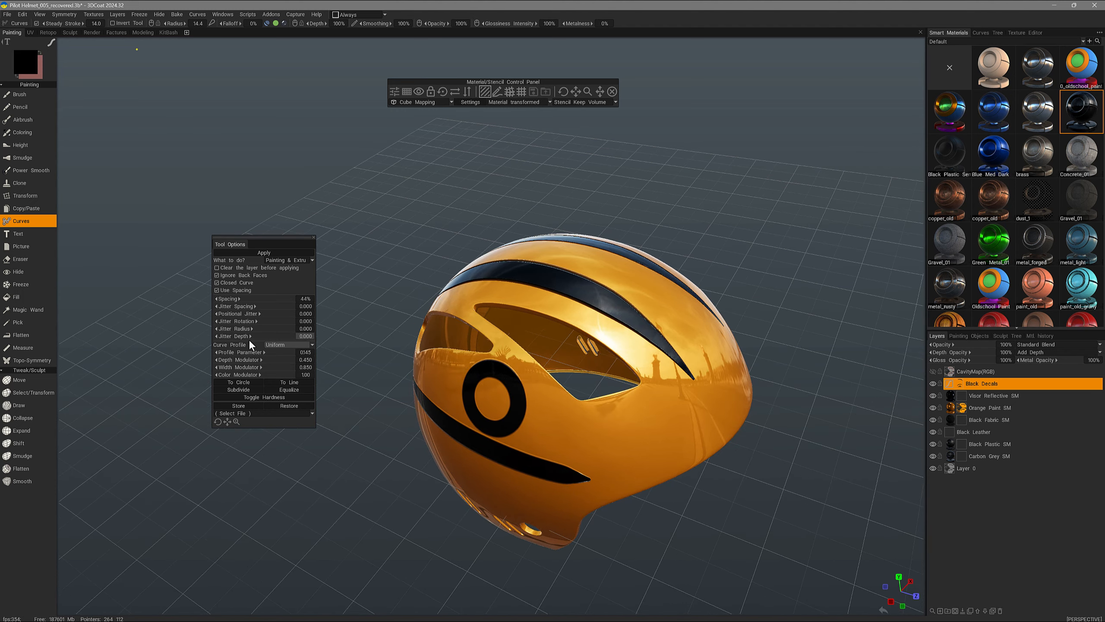
left_click(473, 381)
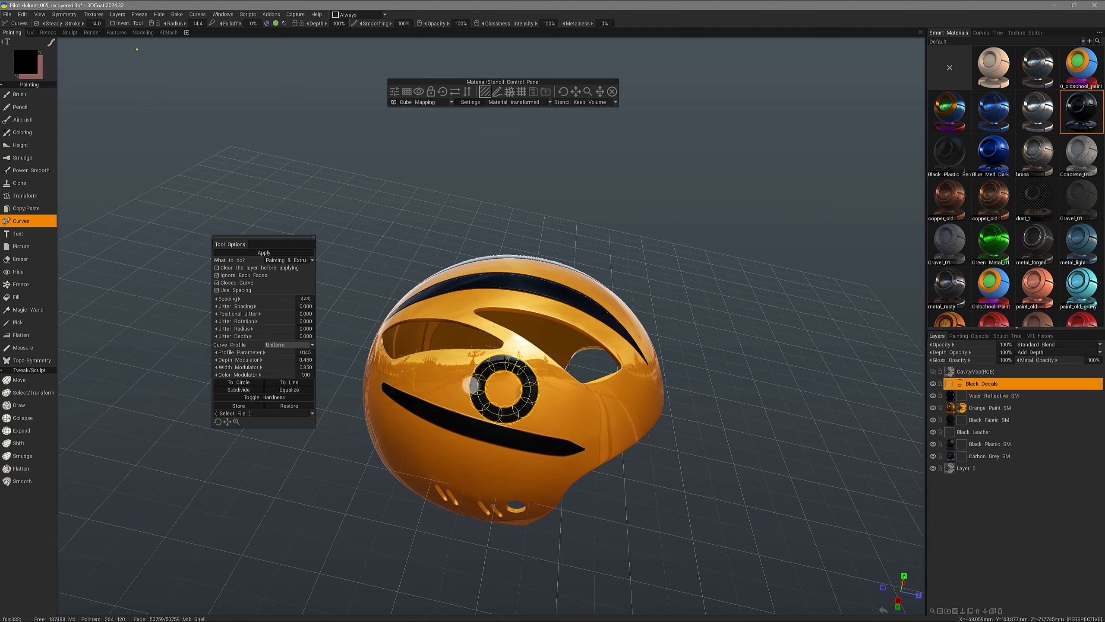
left_click_drag(227, 421, 121, 512)
left_click_drag(234, 421, 379, 472)
key("Return")
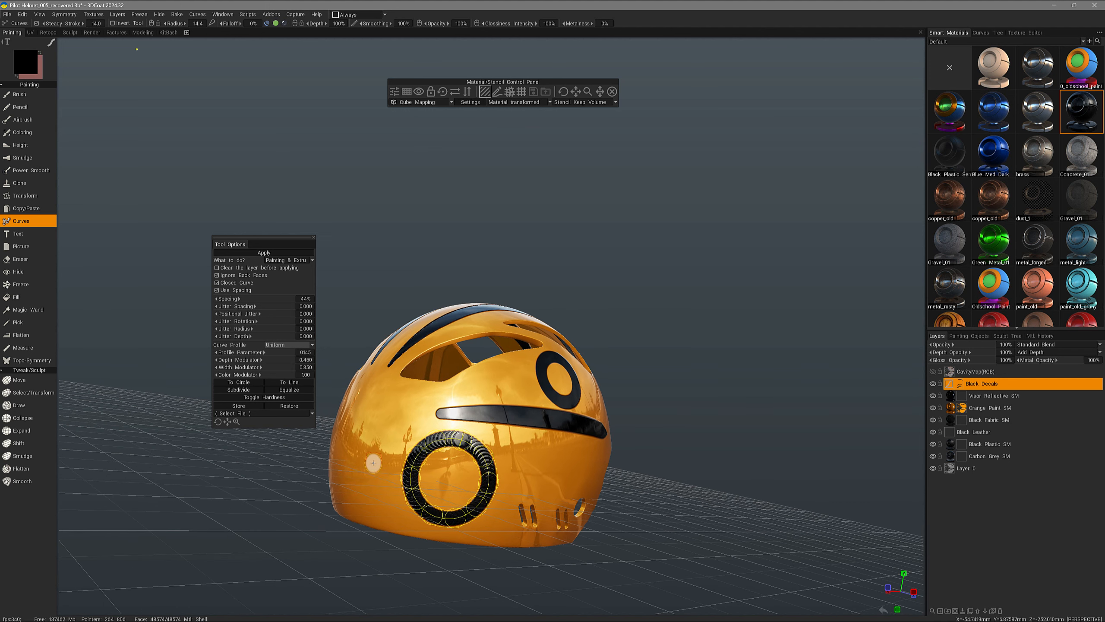
Undo the painted ring, reapply it with spacing reduced to 19% and then 10%, and undo it again
key("ctrl+z")
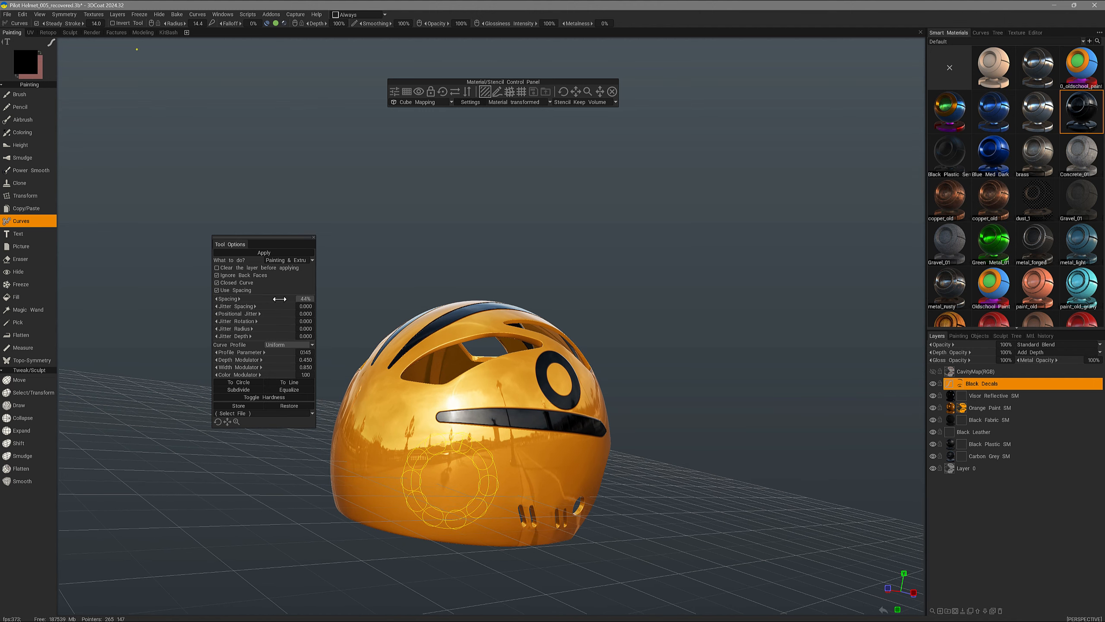
left_click_drag(281, 299, 261, 305)
key("Return")
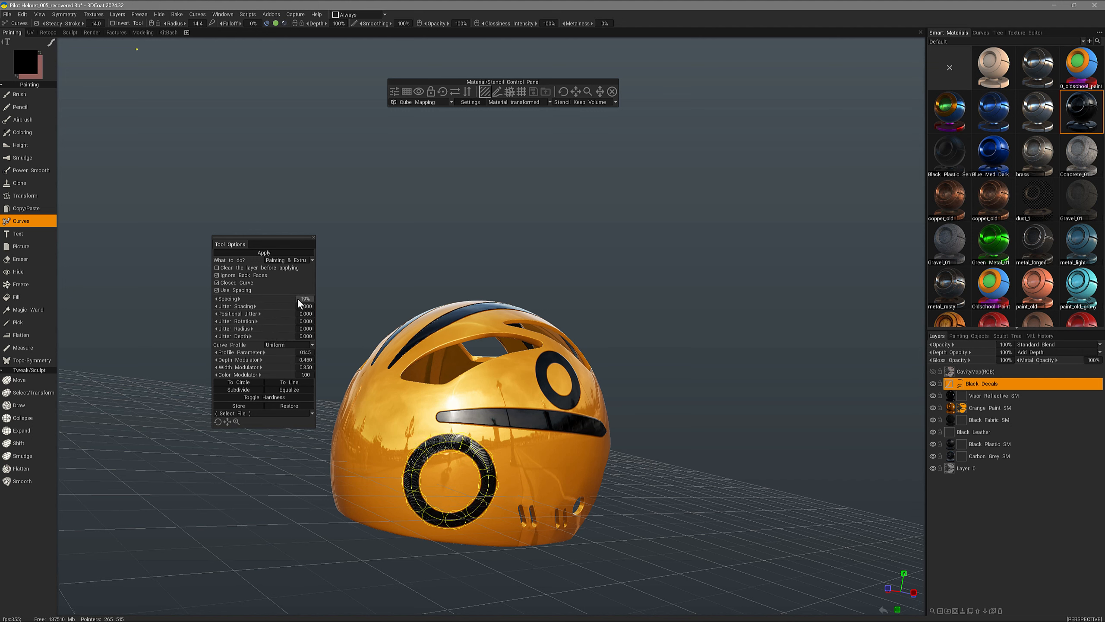
left_click_drag(282, 300, 255, 303)
left_click_drag(324, 429, 332, 356, "alt")
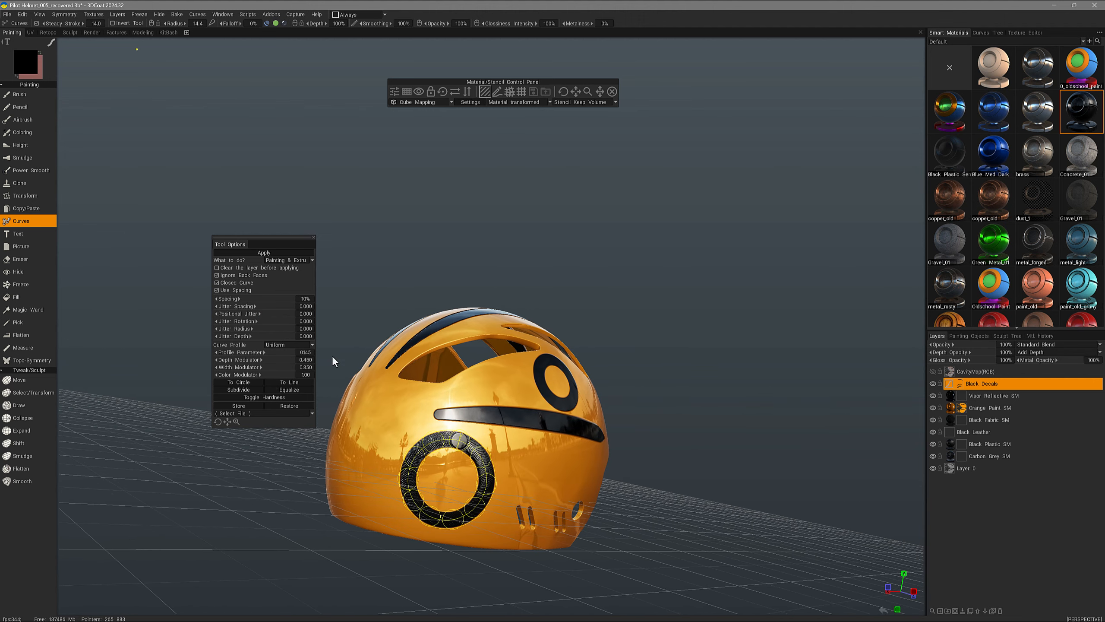
key("ctrl")
key("ctrl+z")
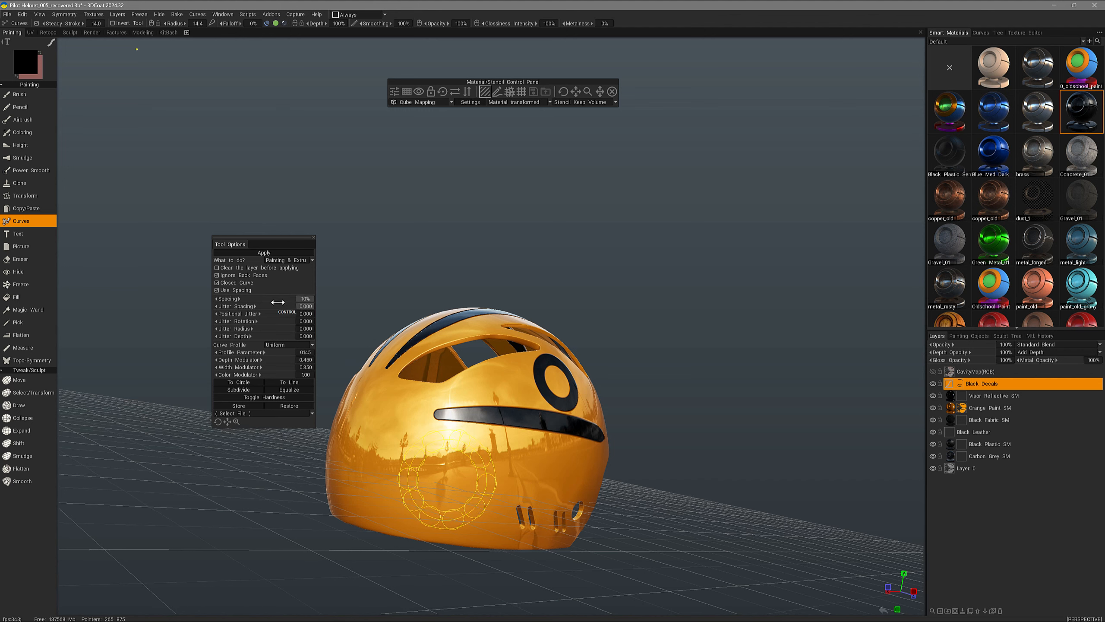
Apply the ring with 129% spacing, undo it, and reapply it with wider spacing to make separate dots
left_click_drag(278, 299, 321, 299)
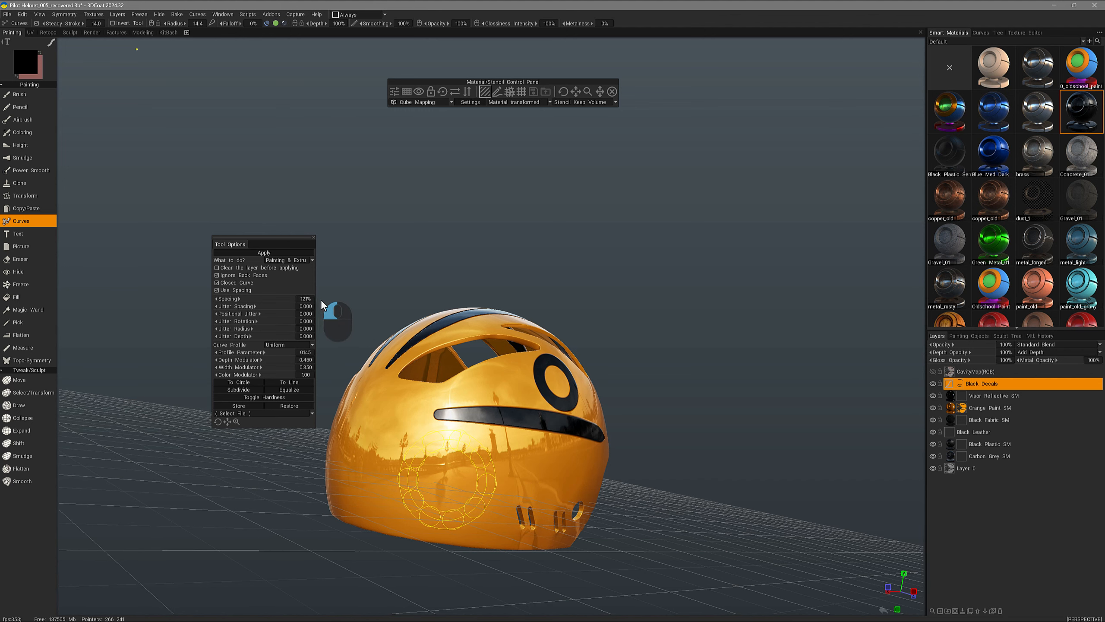
key("Return")
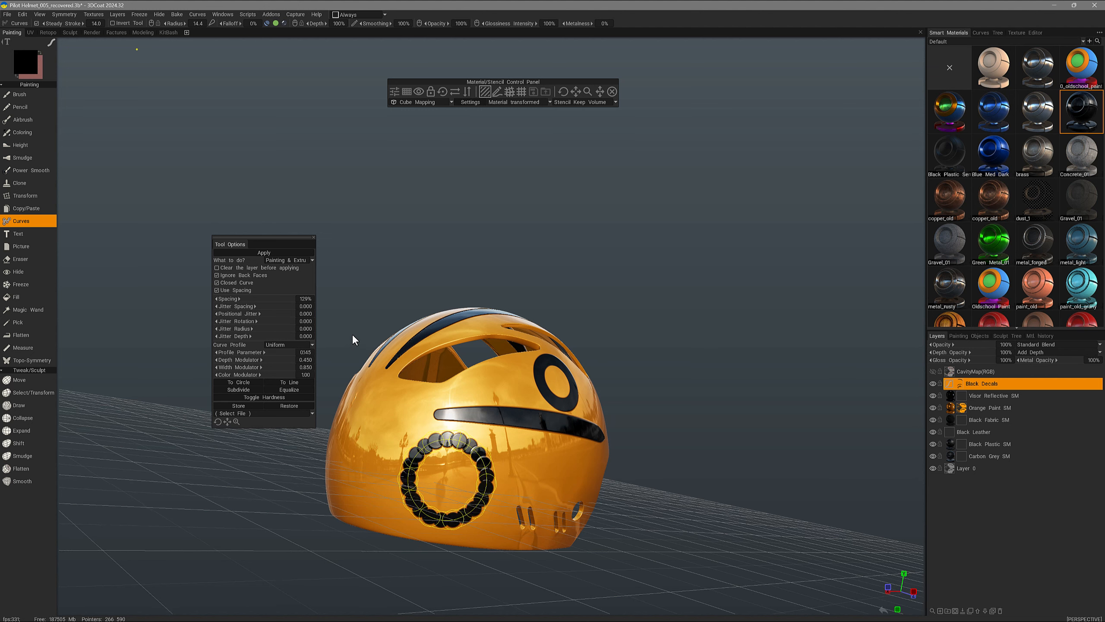
key("ctrl+z")
left_click_drag(285, 300, 325, 306)
key("Return")
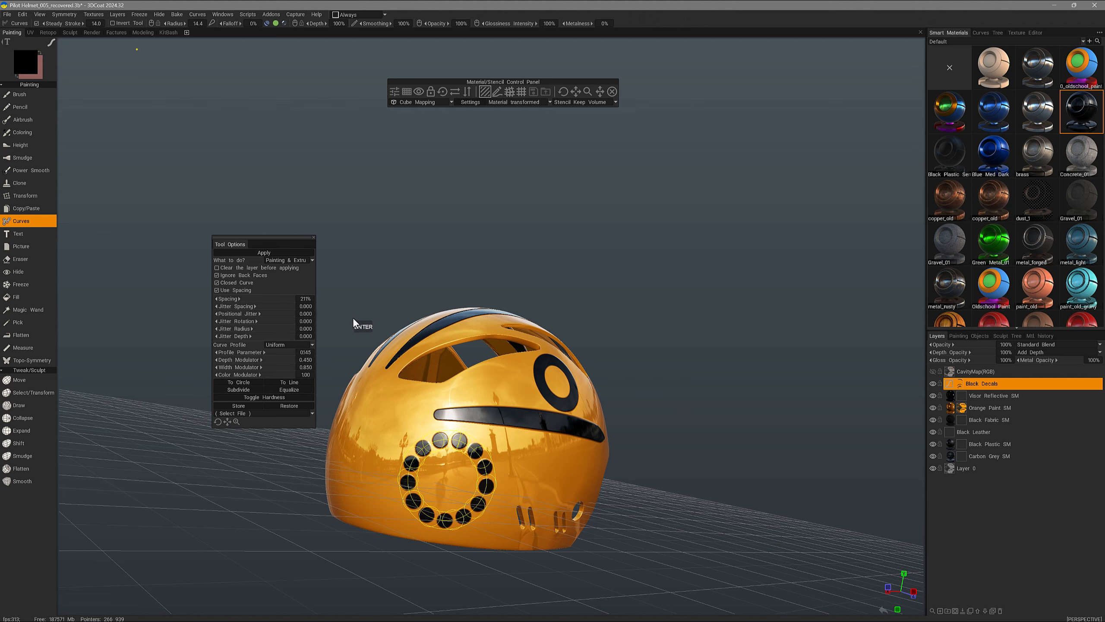
middle_click_drag(353, 318, 300, 392)
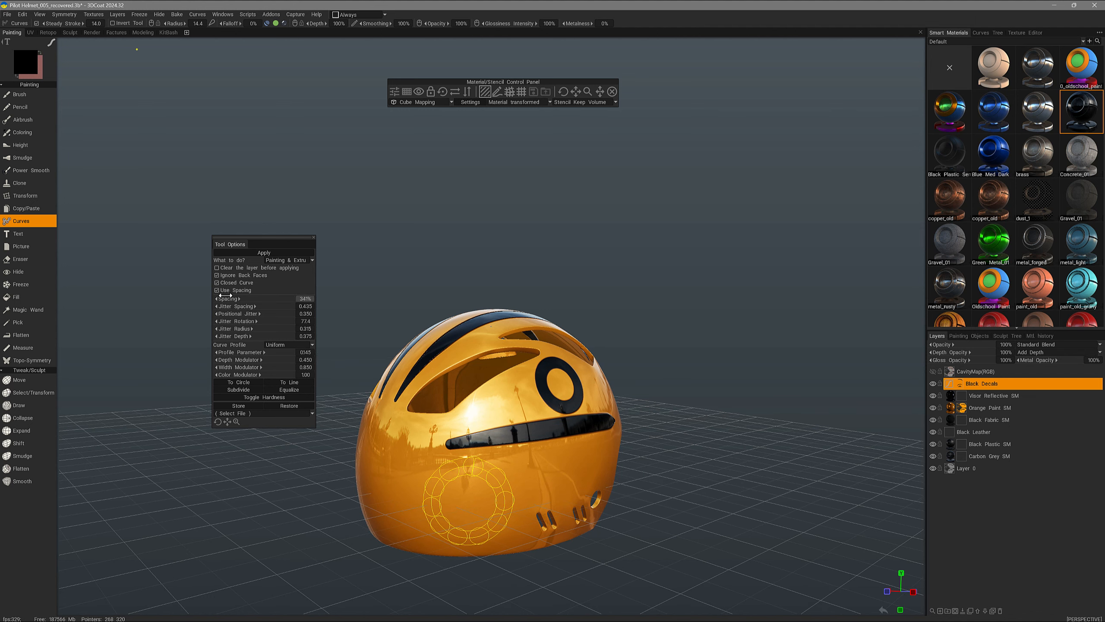
Turn off Use Spacing, apply the circular curve as a solid black ring, and clear the curve from the helmet
left_click(217, 290)
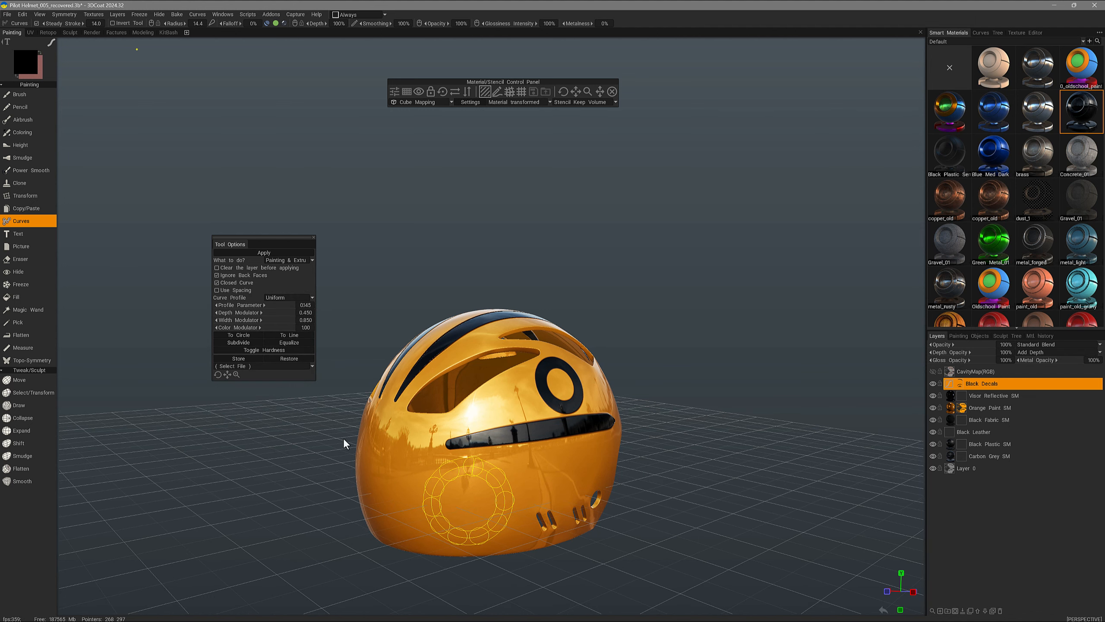
key("Return")
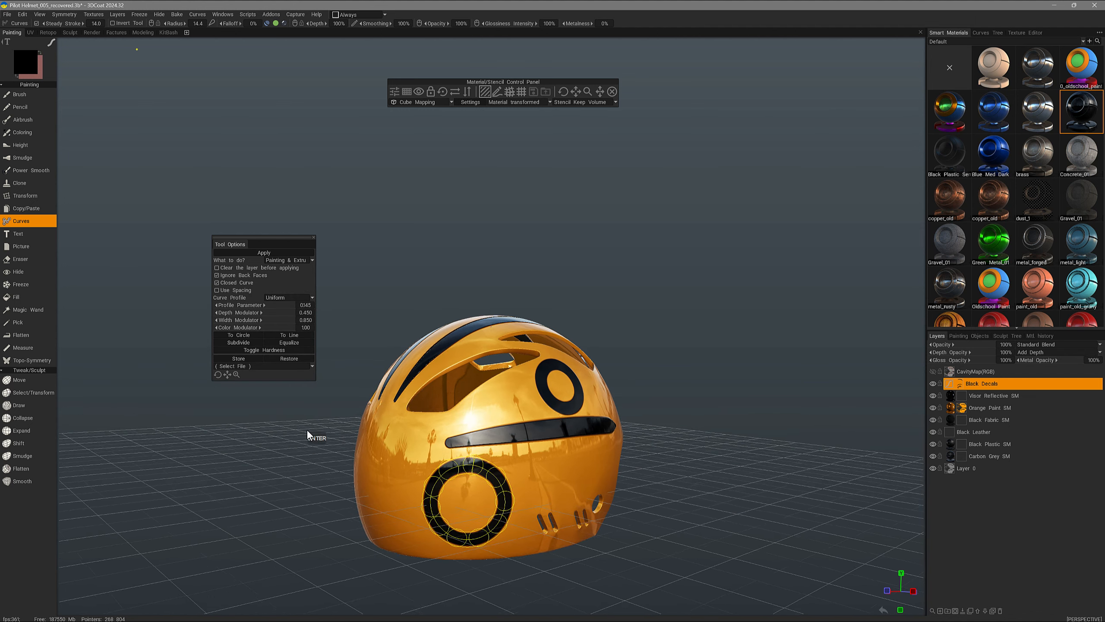
middle_click_drag(307, 430, 309, 483)
middle_click_drag(413, 462, 471, 465)
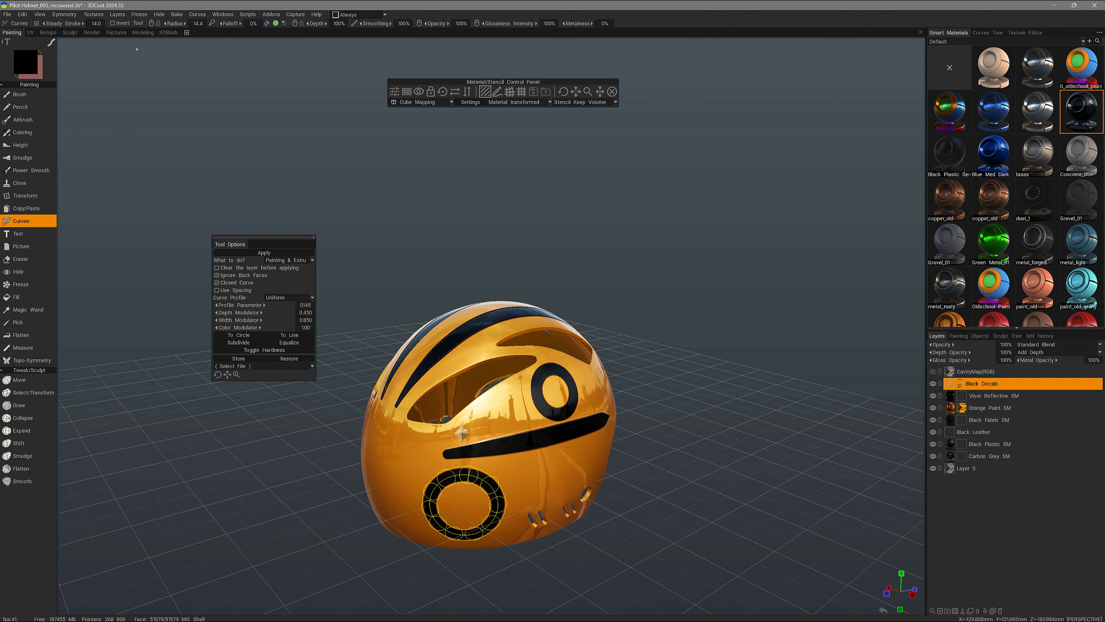
middle_click_drag(480, 507, 475, 468)
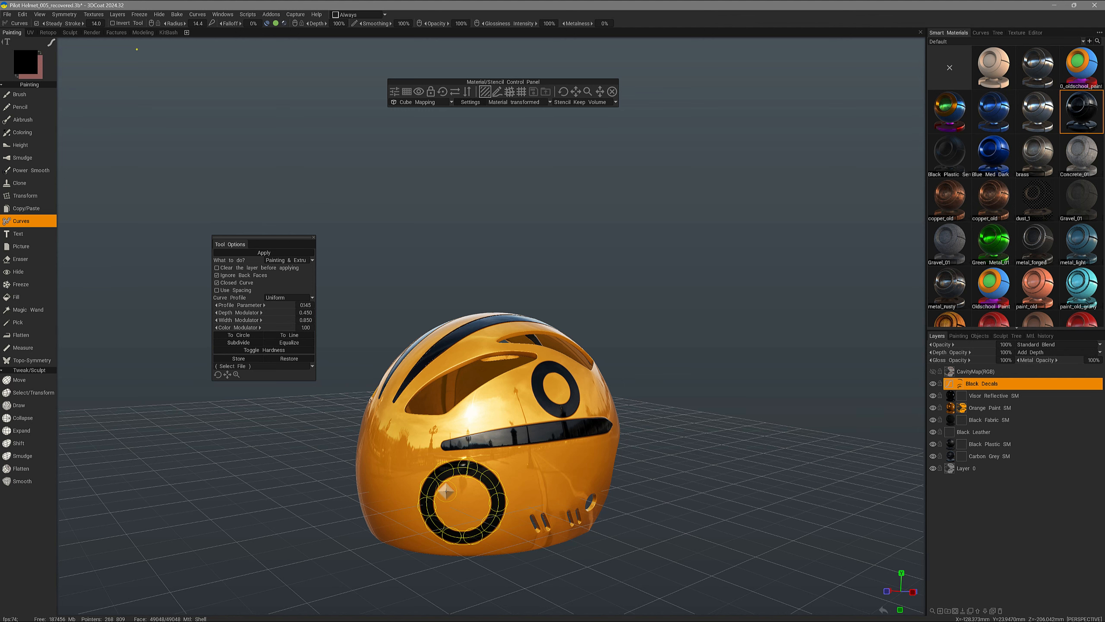
middle_click_drag(464, 455, 446, 473)
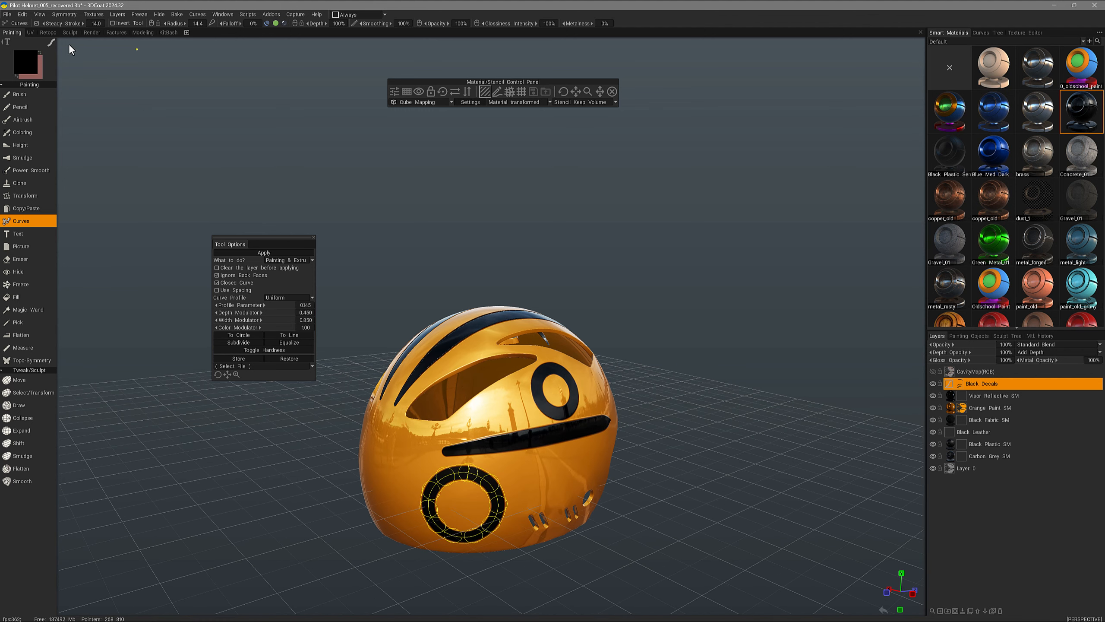
left_click_drag(352, 468, 343, 472)
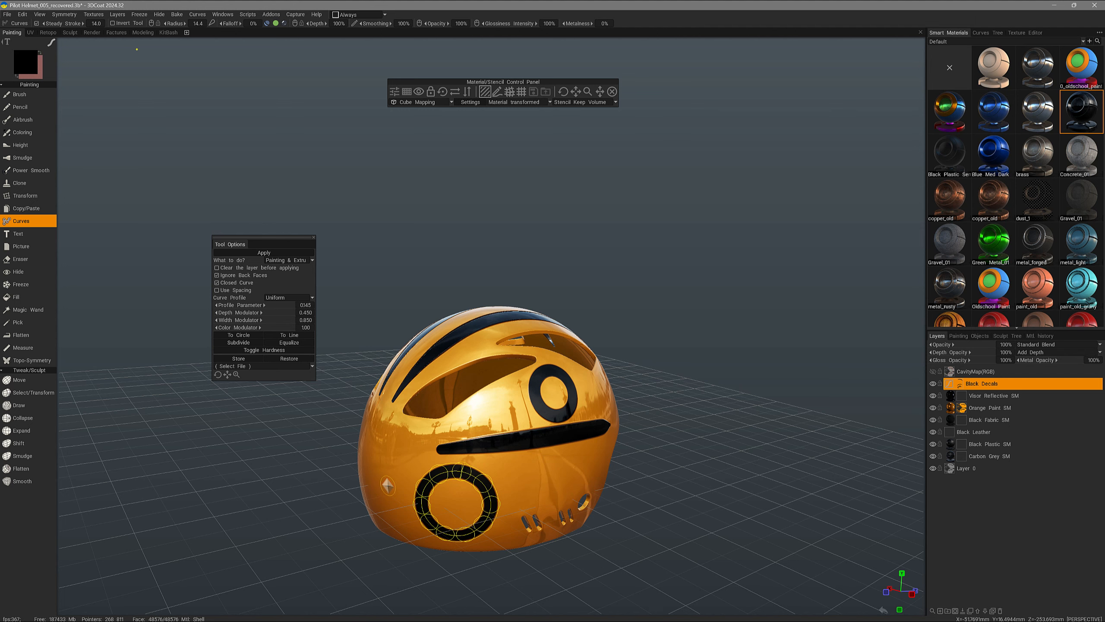
key("Escape")
Enable the curve-drawing stroke mode and draw a circle primitive about 76 mm wide on the helmet's back, beside the black ring
left_click_drag(409, 429, 348, 439, "alt")
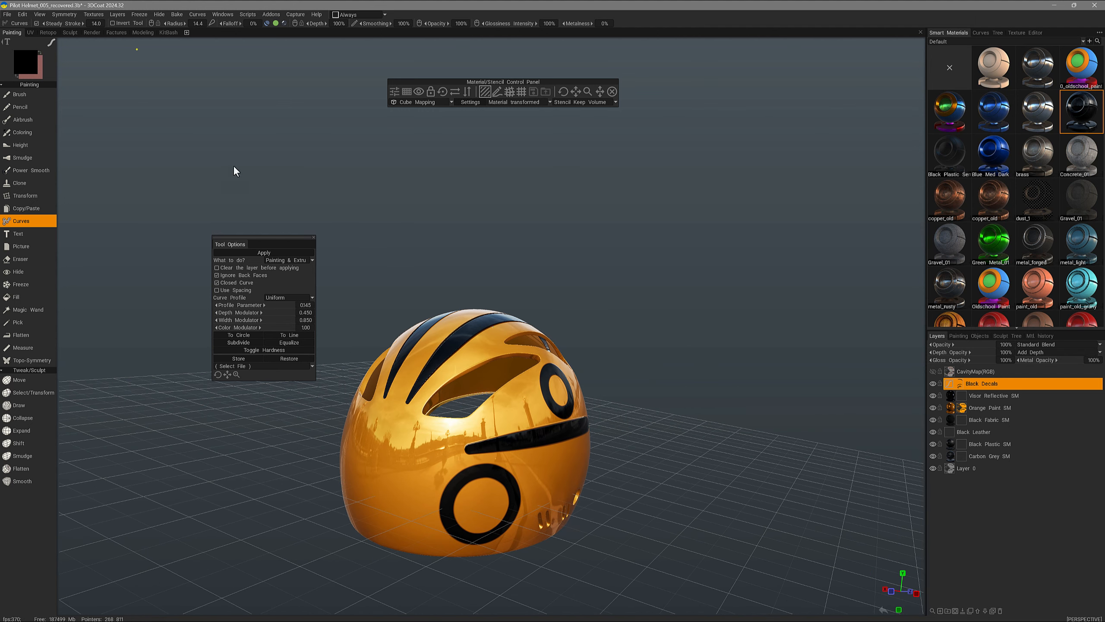
middle_click_drag(172, 248, 203, 248)
mouse_move(52, 43)
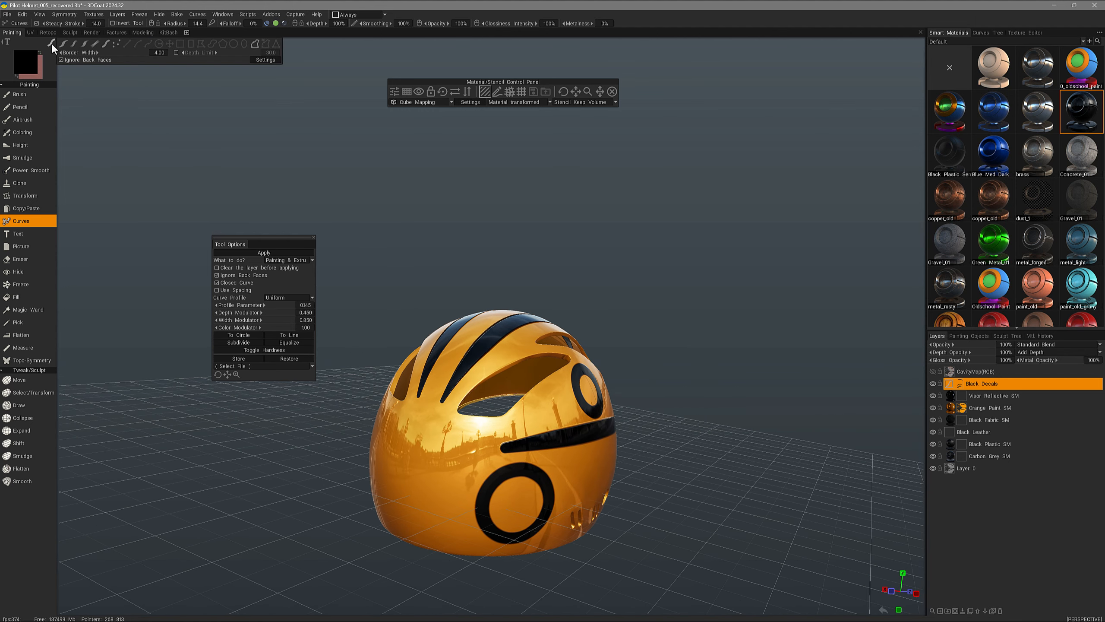
left_click(255, 44)
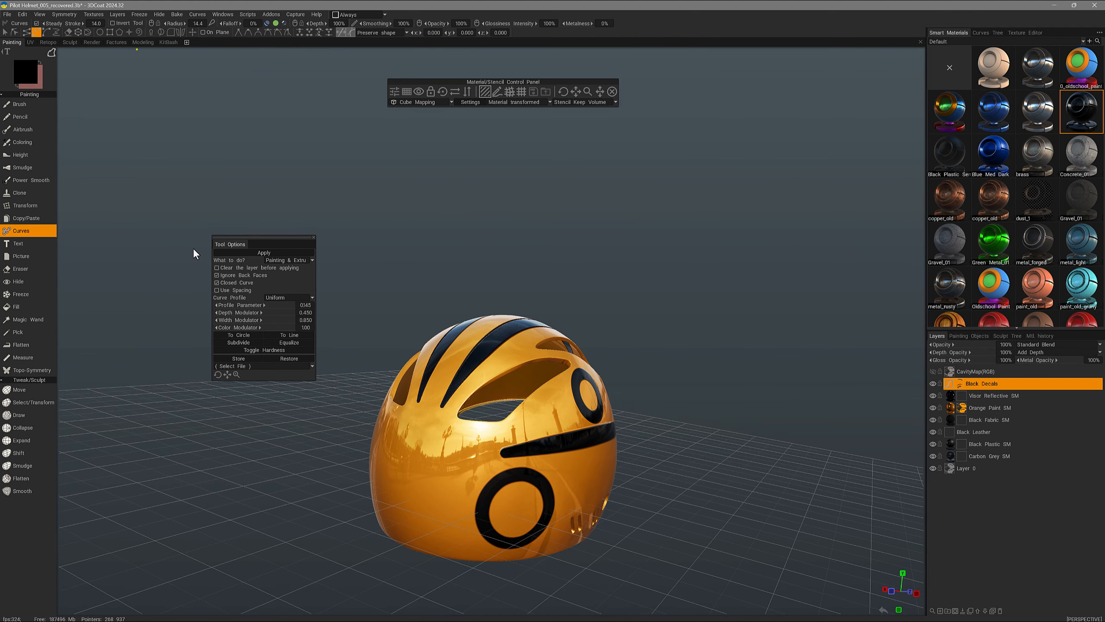
left_click_drag(193, 247, 174, 245)
left_click_drag(348, 392, 413, 376)
middle_click_drag(413, 377, 456, 367)
left_click(99, 32)
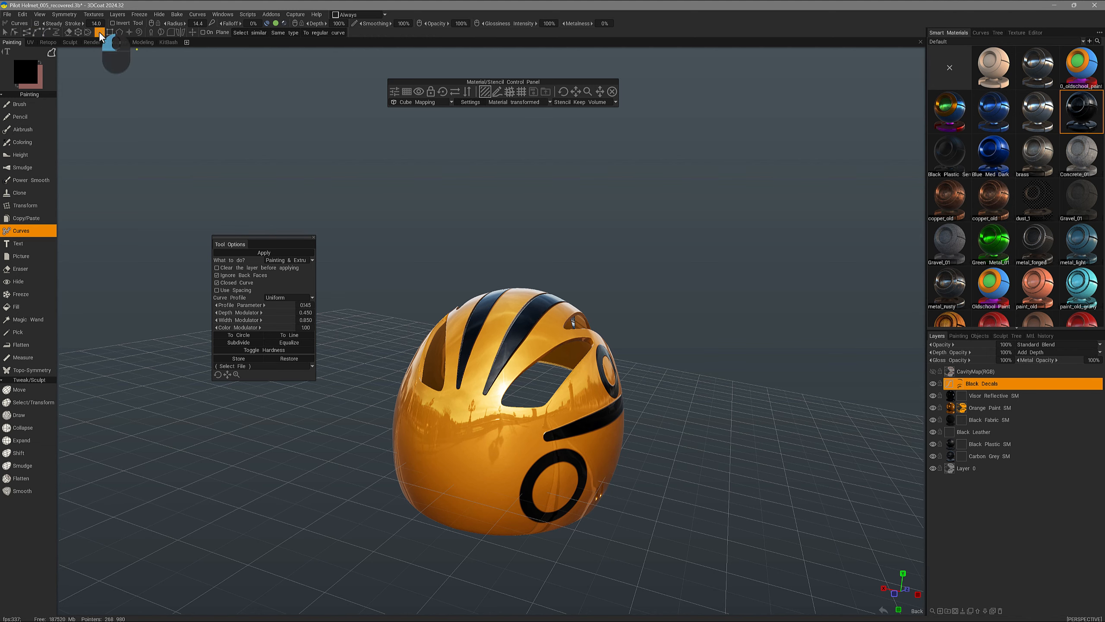
left_click_drag(378, 401, 511, 511)
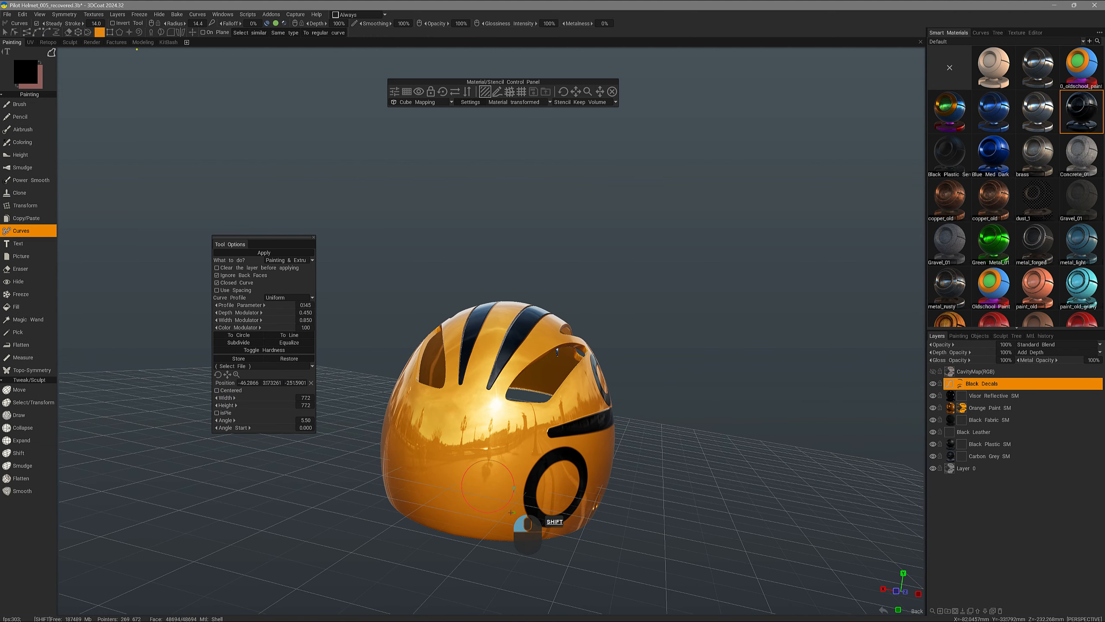
Try to fill inside the closed circle while the Curves tool is active
right_click(505, 468)
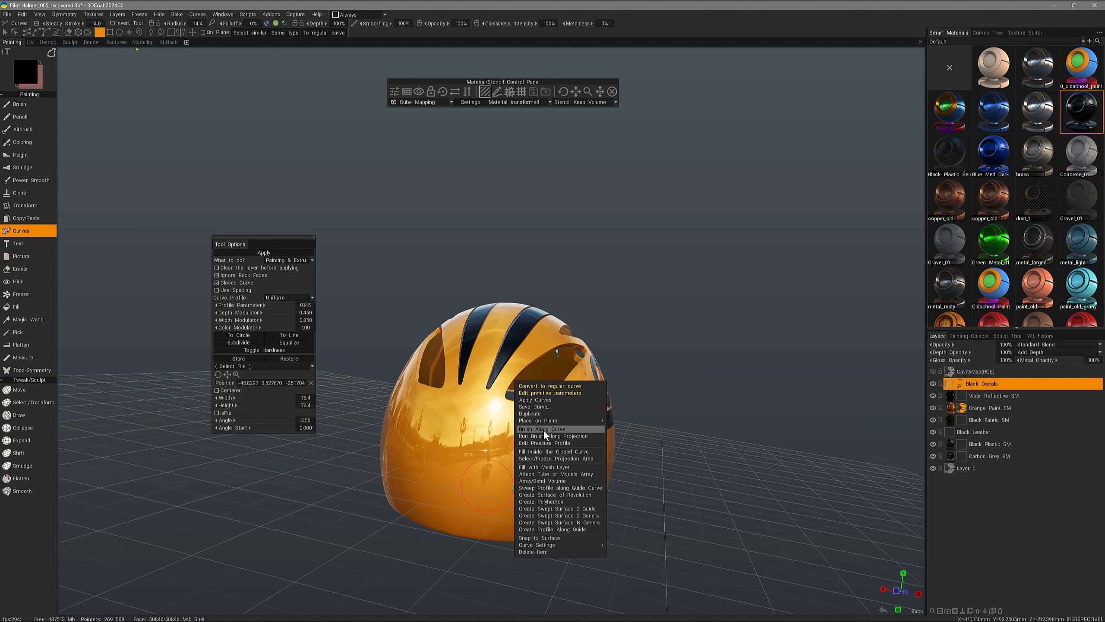
left_click(541, 453)
left_click_drag(182, 170, 117, 169)
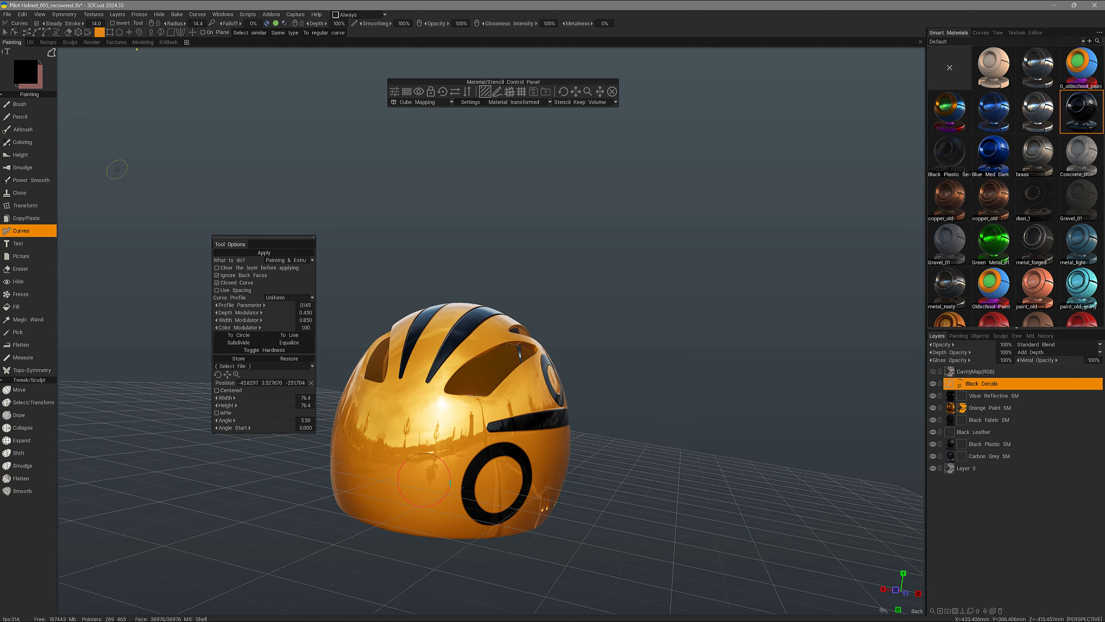
Activate the Brush tool and fill inside the closed circle using its current settings
left_click(28, 102)
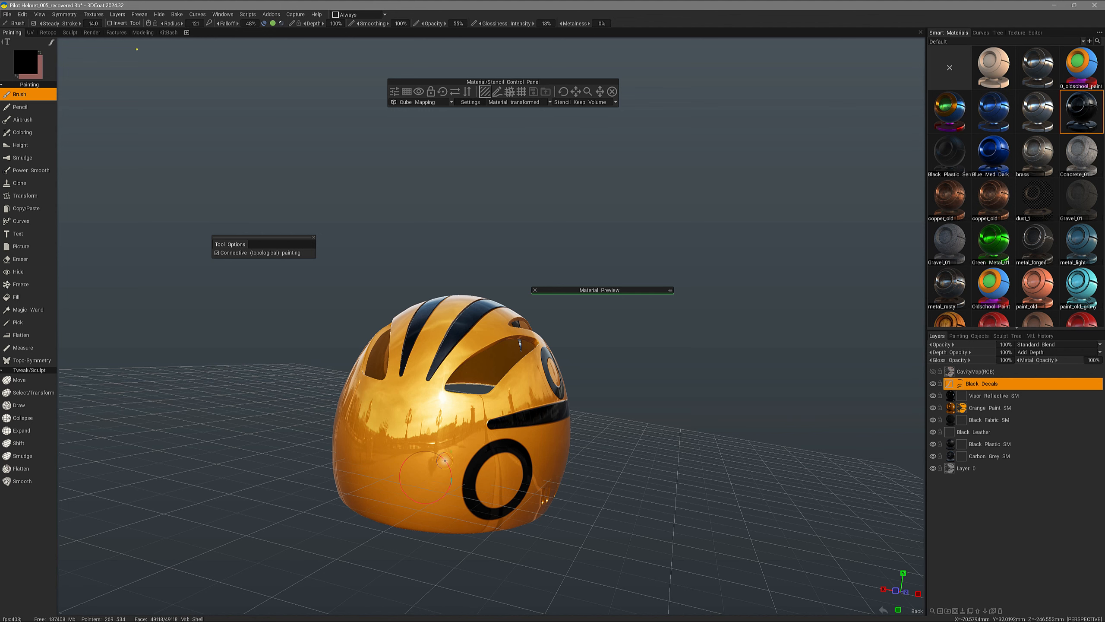
right_click(445, 460)
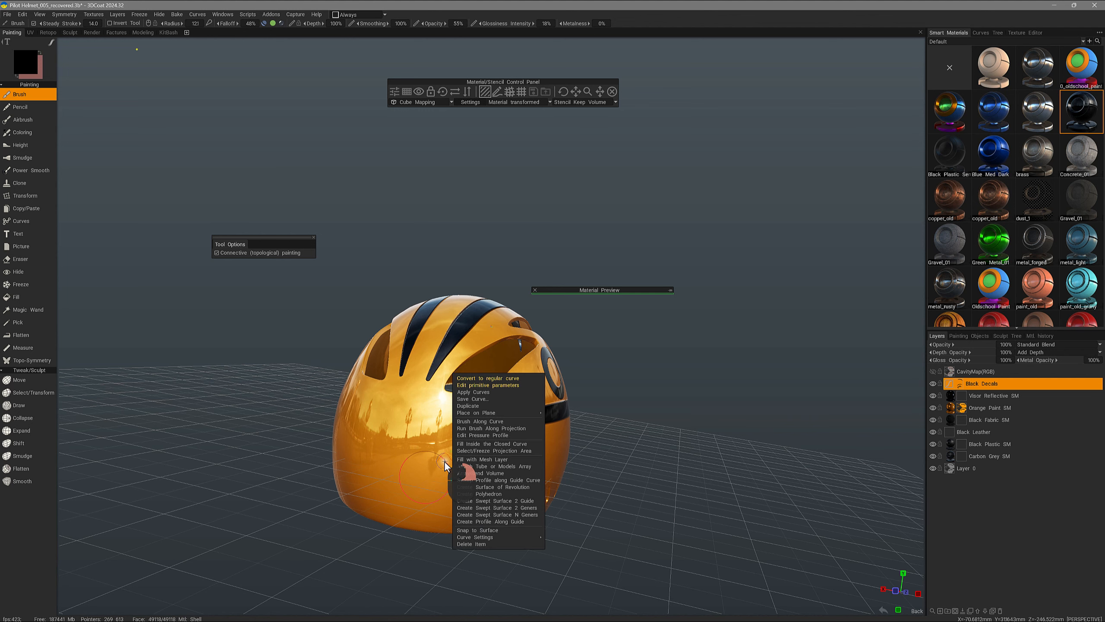
left_click(474, 443)
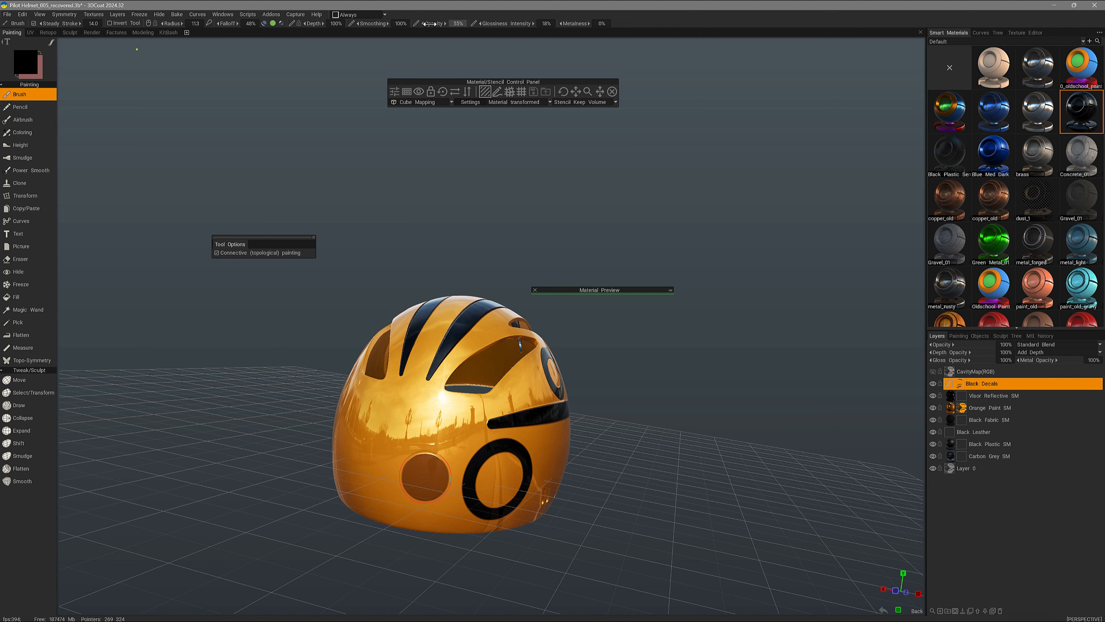
Set the brush's opacity and glossiness intensity to 100% and metalness to 35%, and fill the circle again in black
left_click_drag(430, 24, 543, 81)
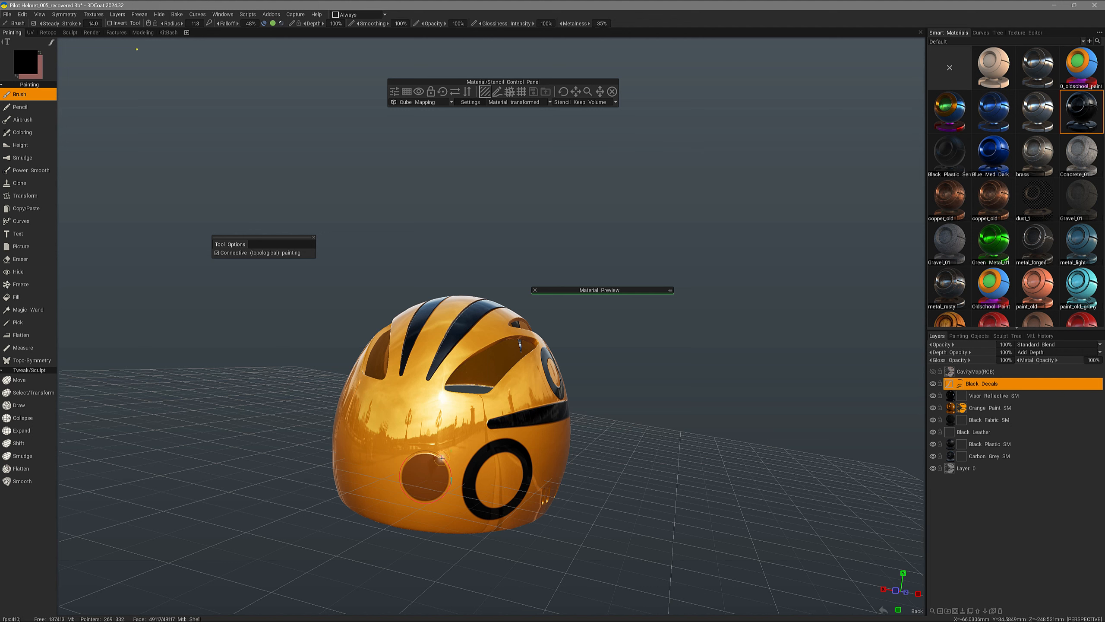
right_click(442, 458)
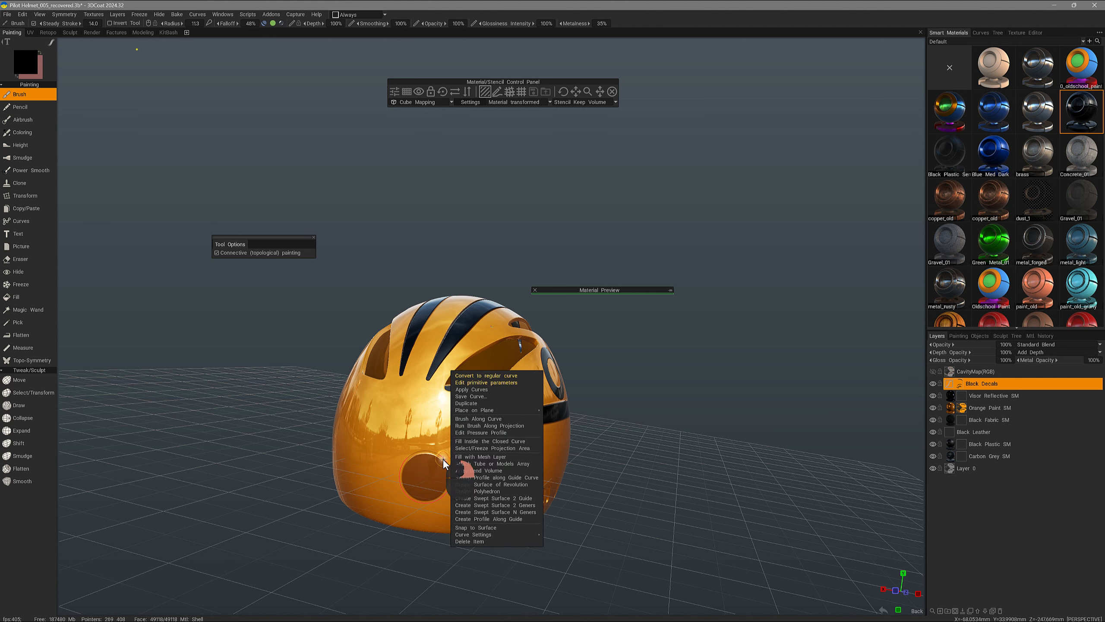
left_click(473, 441)
left_click_drag(458, 542, 455, 533)
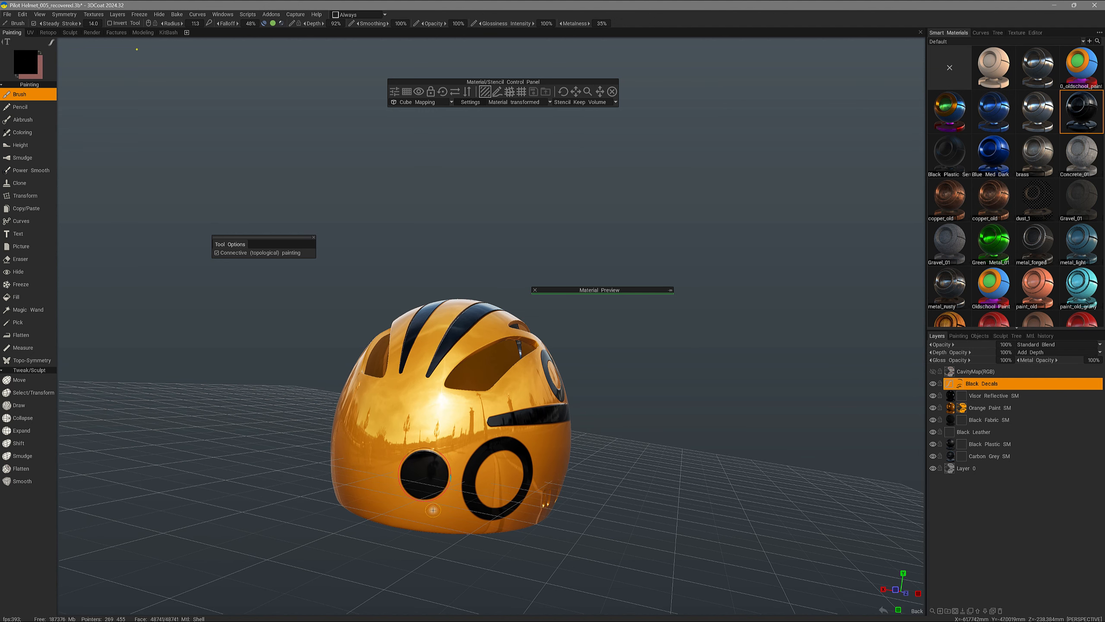
key("Escape")
Switch the Brush to the curve-drawing stroke mode and back to a regular stroke mode
left_click_drag(406, 451, 370, 450, "alt")
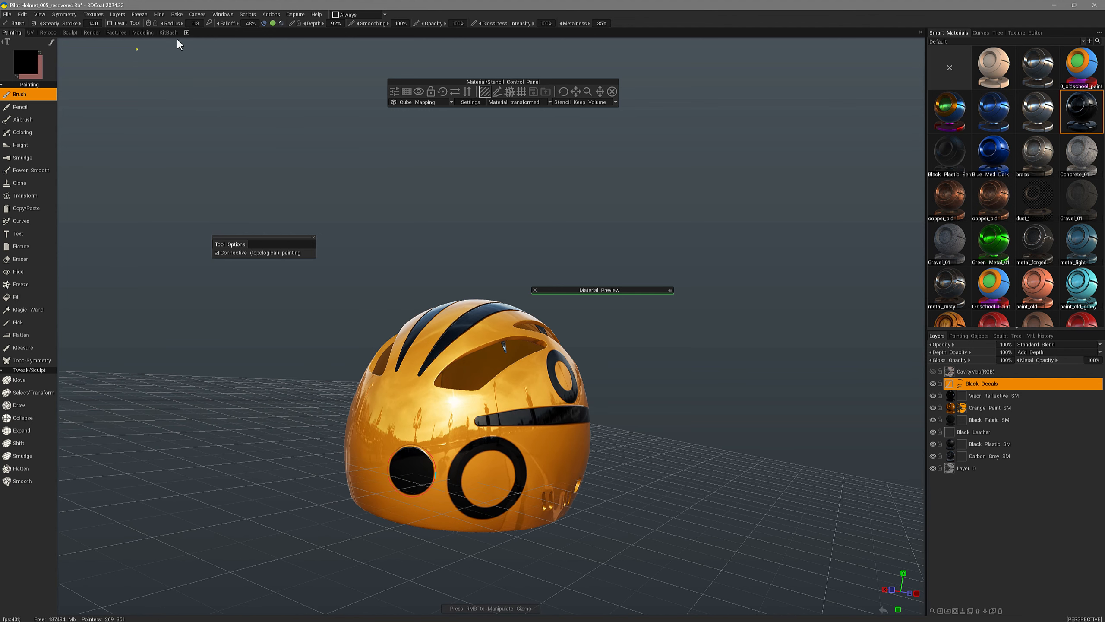
mouse_move(433, 465)
left_mouse_down("alt")
mouse_move(397, 467)
mouse_move(418, 473)
mouse_move(393, 478)
left_mouse_up("alt")
left_click_drag(470, 372, 419, 485, "alt")
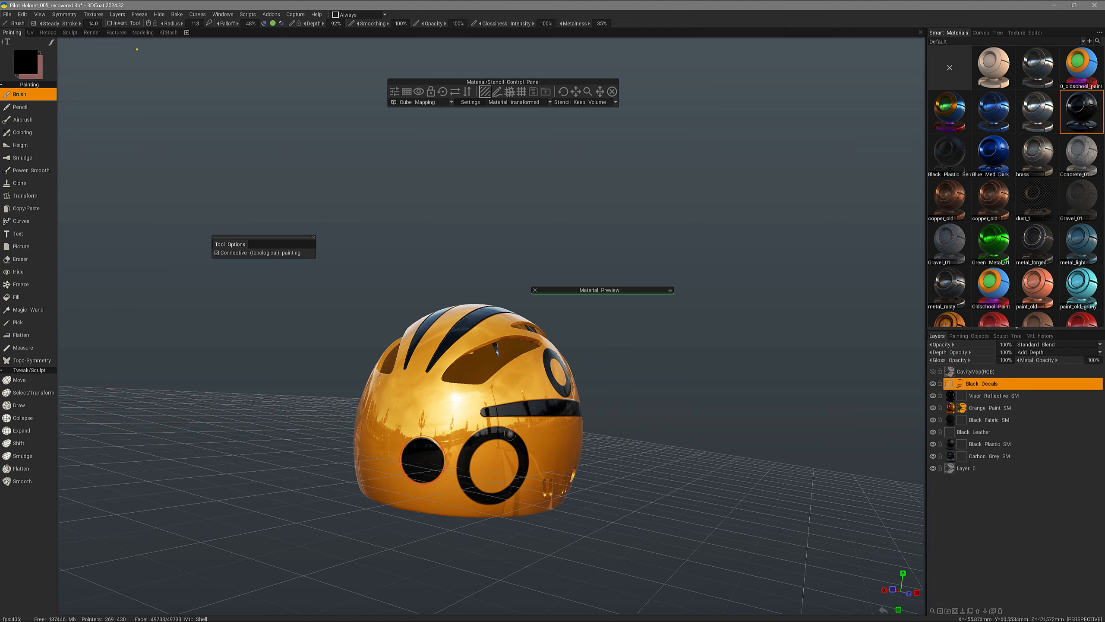
right_click_drag(107, 267, 106, 264)
left_click_drag(105, 264, 88, 257)
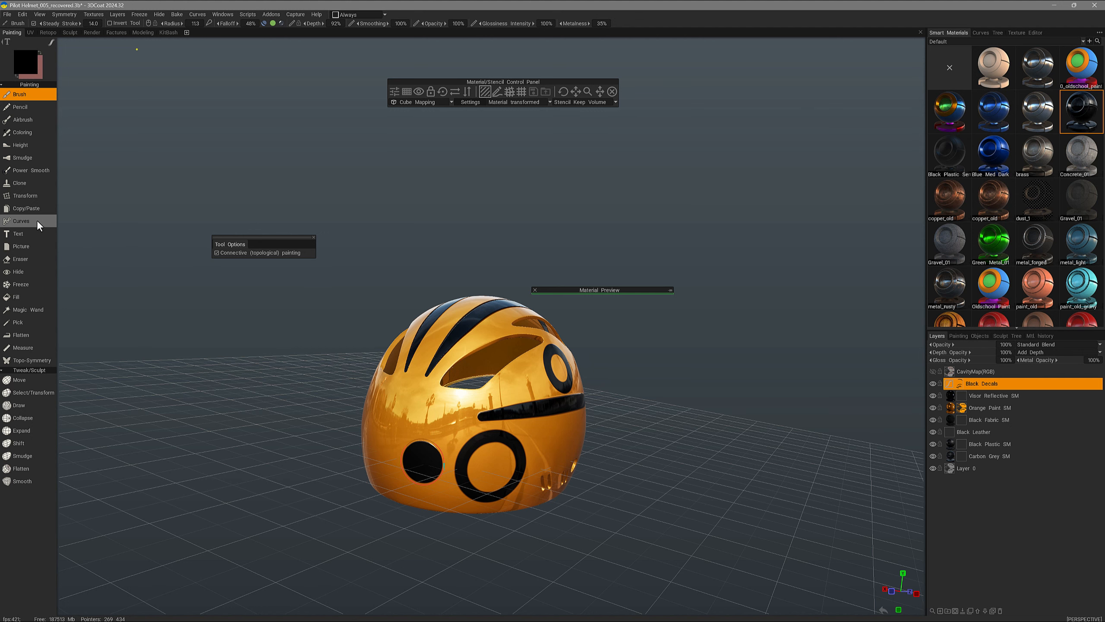
mouse_move(50, 45)
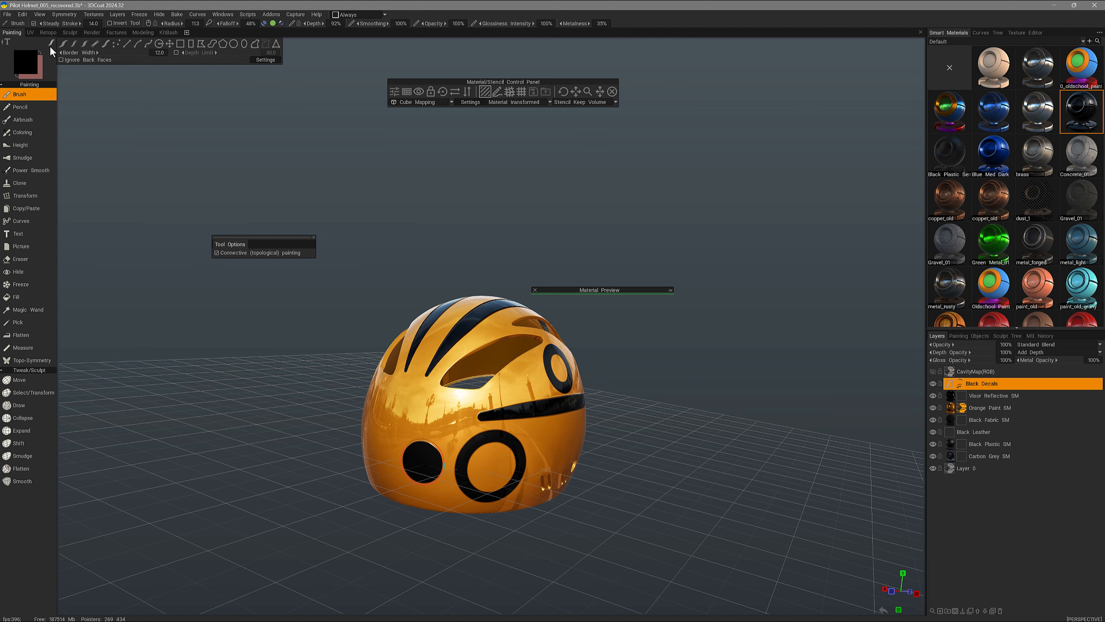
left_click(255, 45)
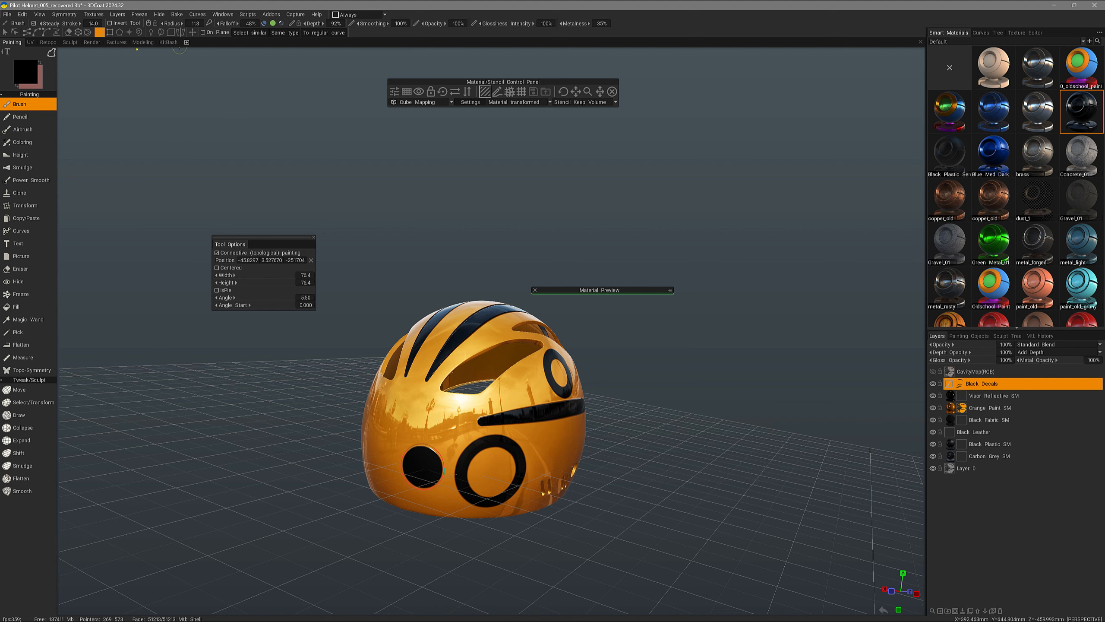
mouse_move(54, 50)
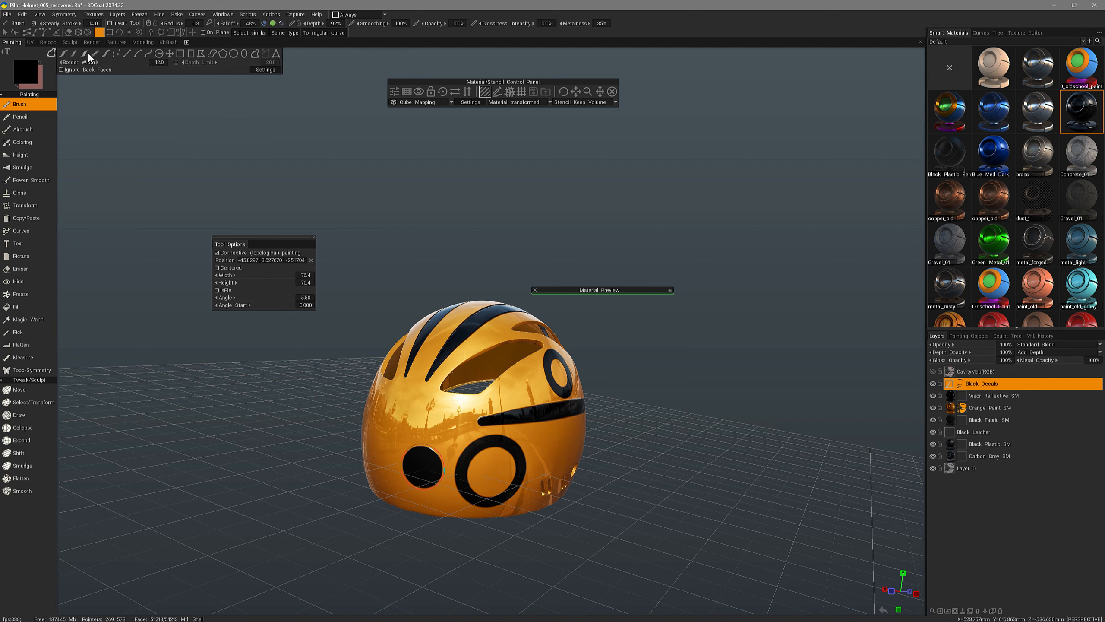
left_click(105, 56)
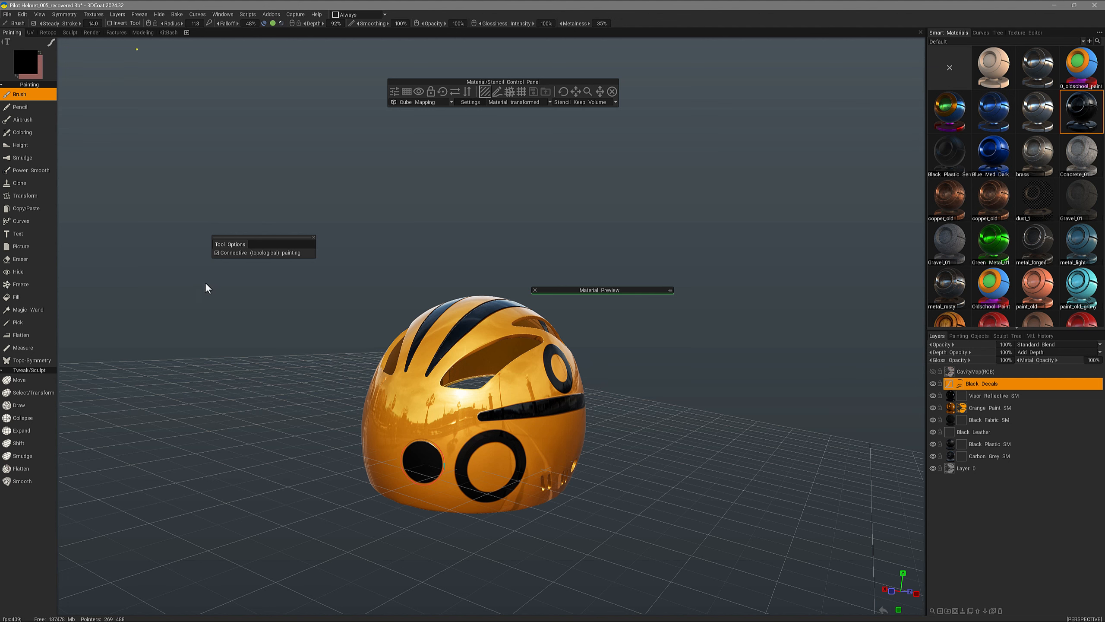